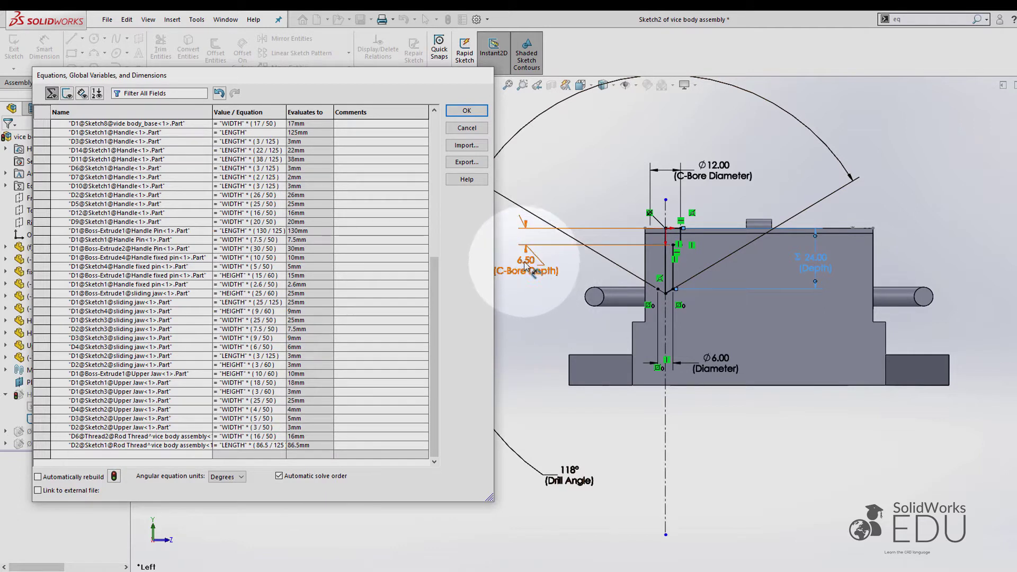
# - Drive the 6.50 C-Bore Depth dimension with the equation "HEIGHT"*(6.5/60)
pyautogui.click(526, 264)
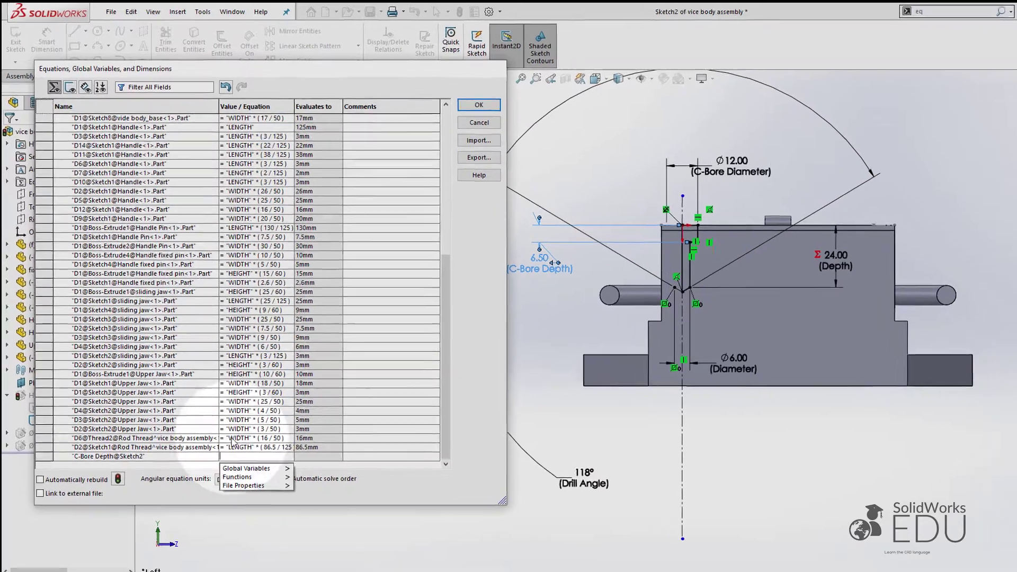
pyautogui.moveTo(272, 468)
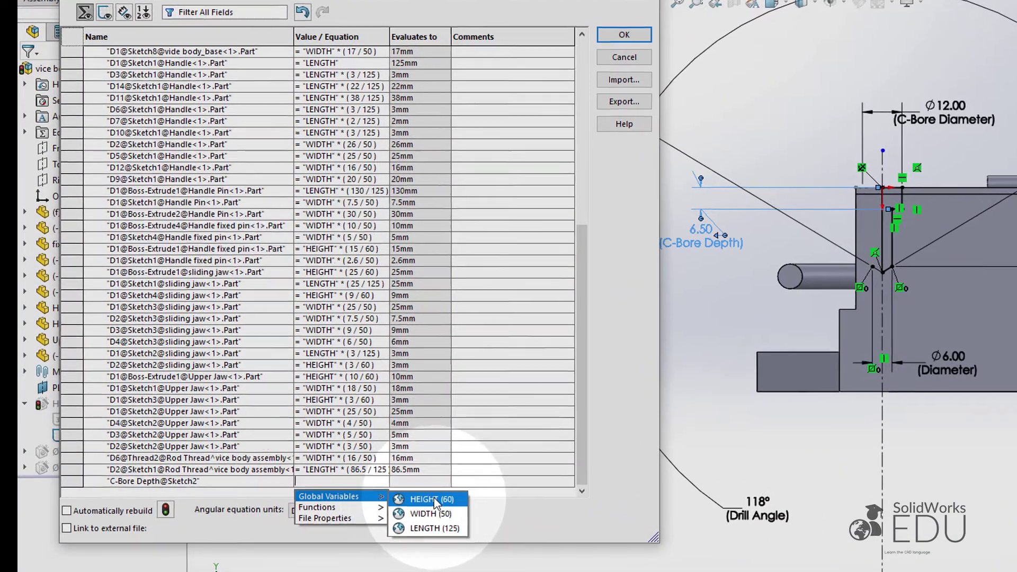
pyautogui.click(430, 499)
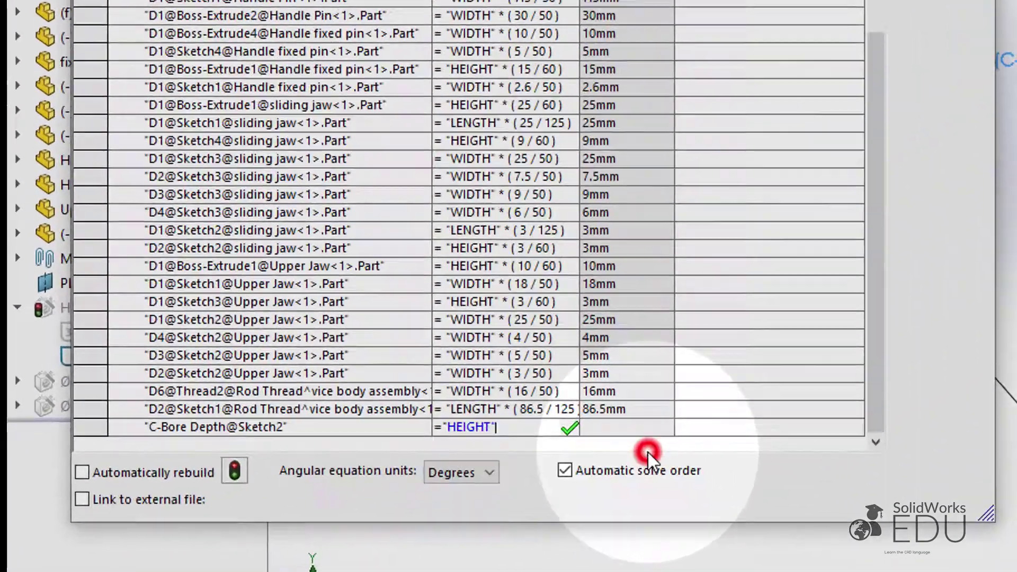
pyautogui.write('*()')
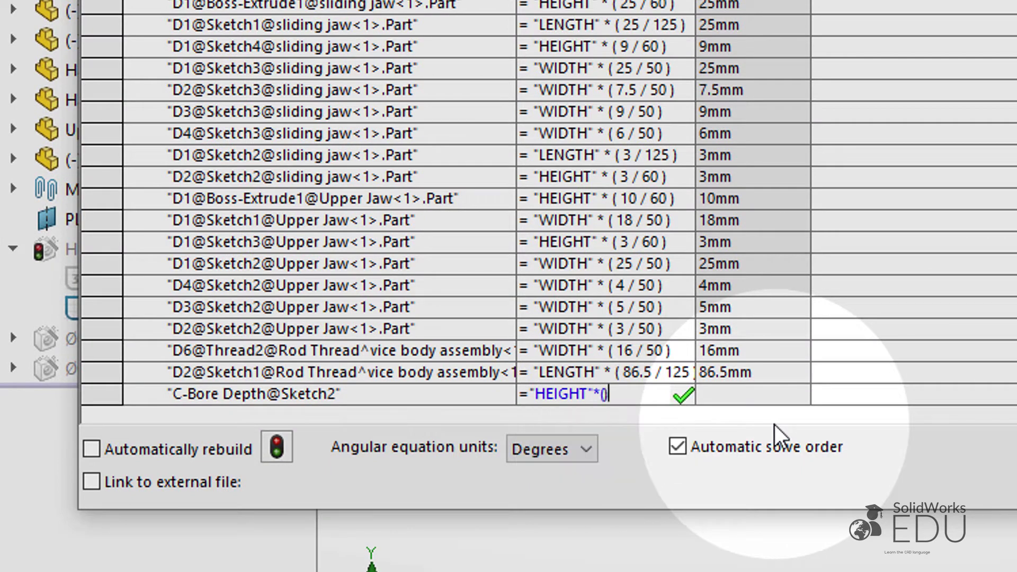
pyautogui.press('Left')
pyautogui.write('6.5/60')
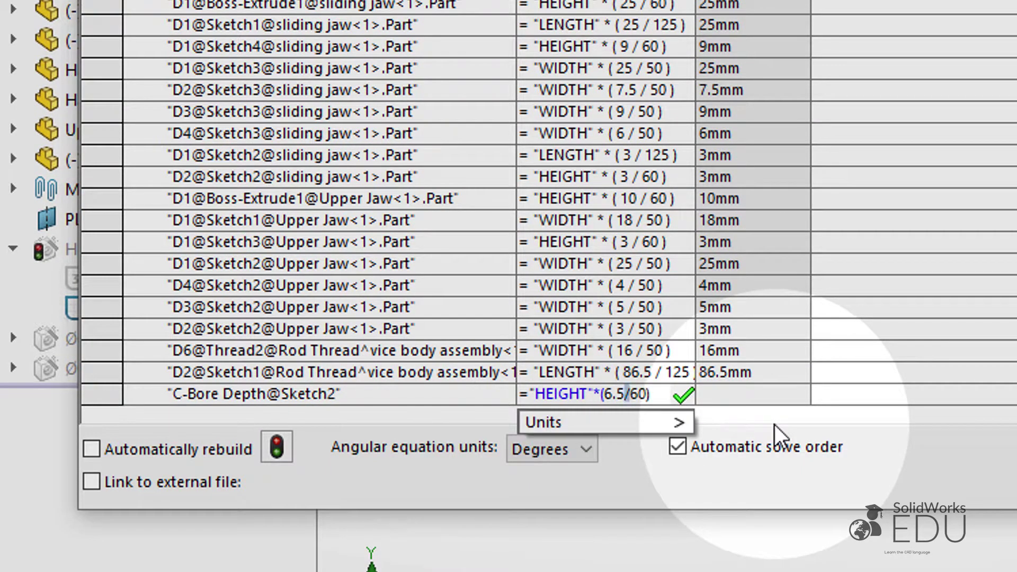
pyautogui.press('Return')
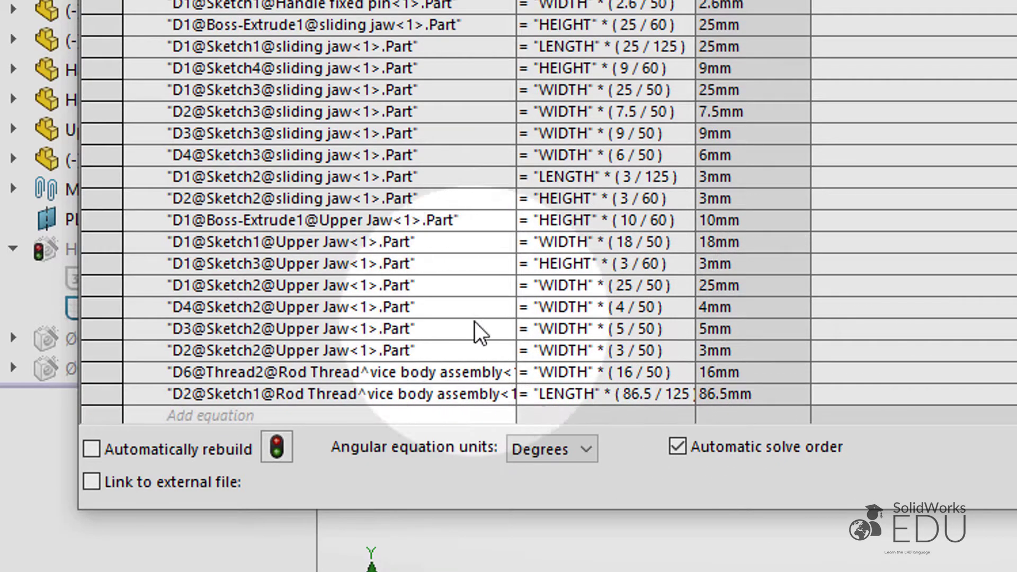
pyautogui.click(329, 417)
# - Give the Ø12.00 C-Bore Diameter the equation IIF("LENGTH">180, 14, 12)
pyautogui.click(352, 423)
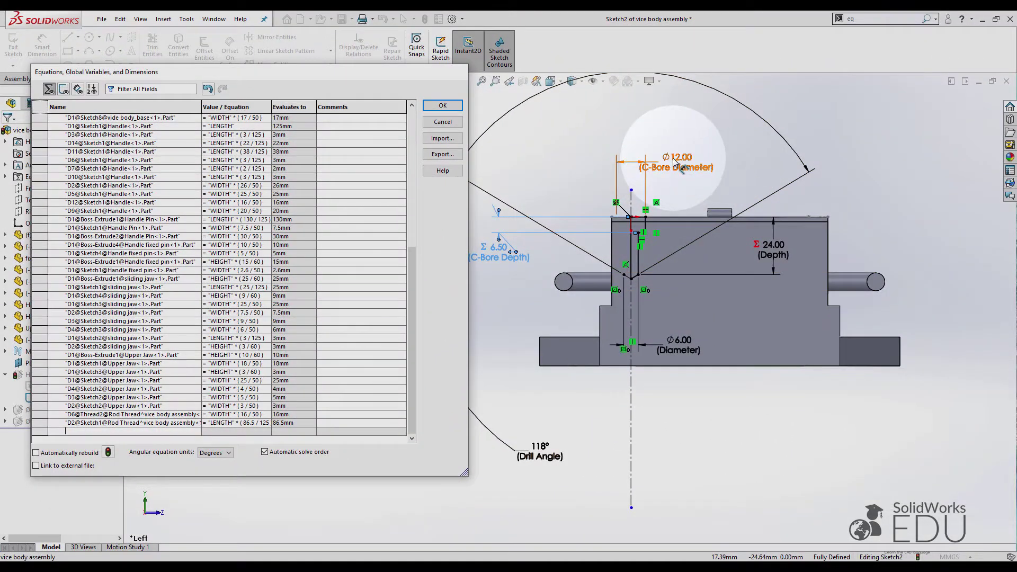
pyautogui.click(673, 158)
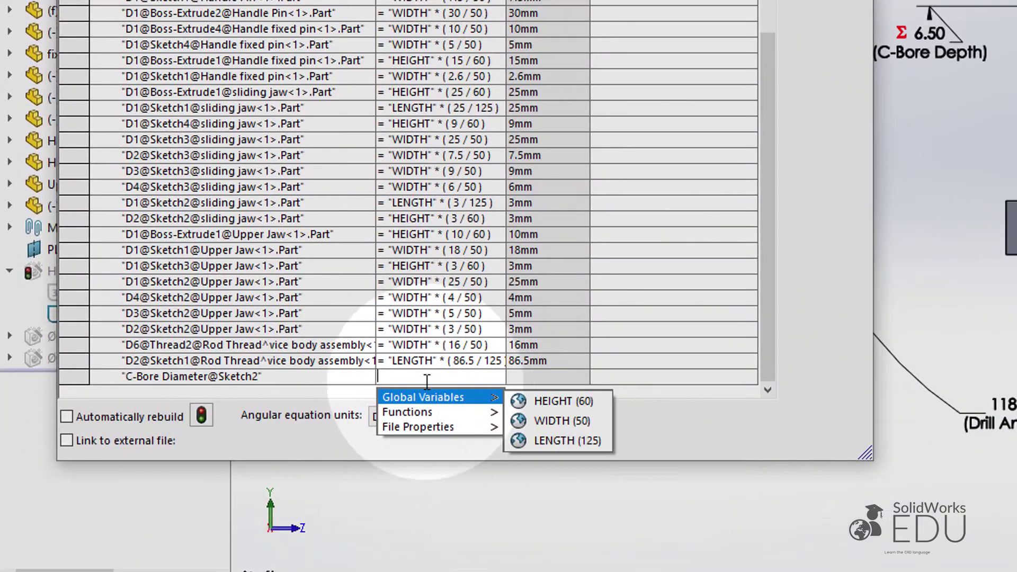
pyautogui.write('=')
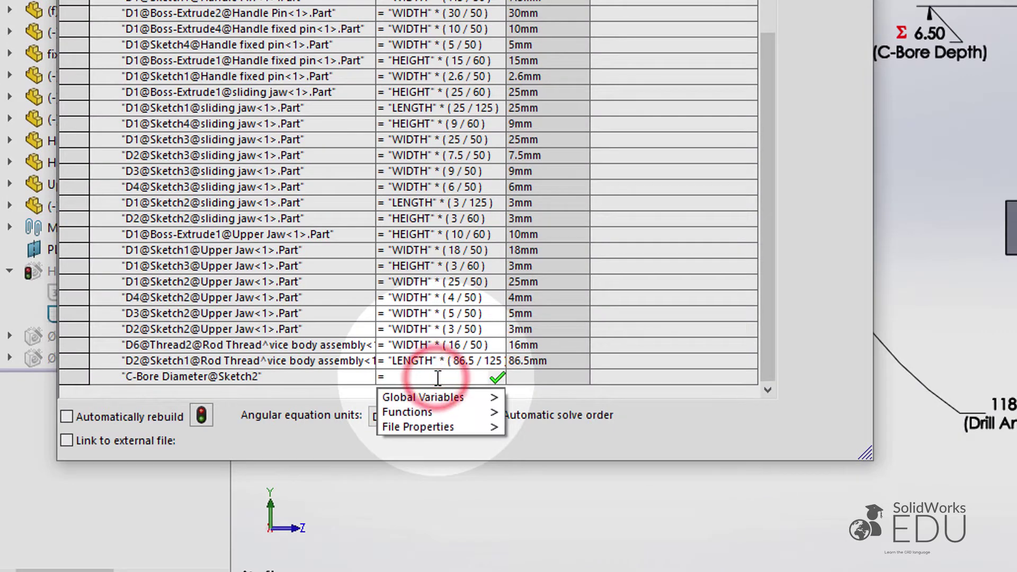
pyautogui.write('IF')
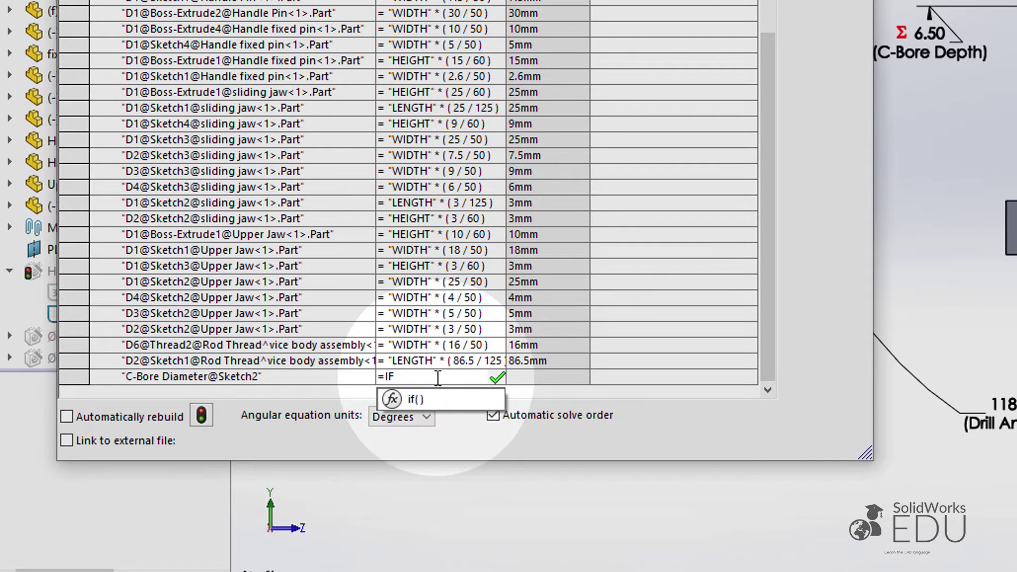
pyautogui.click(430, 399)
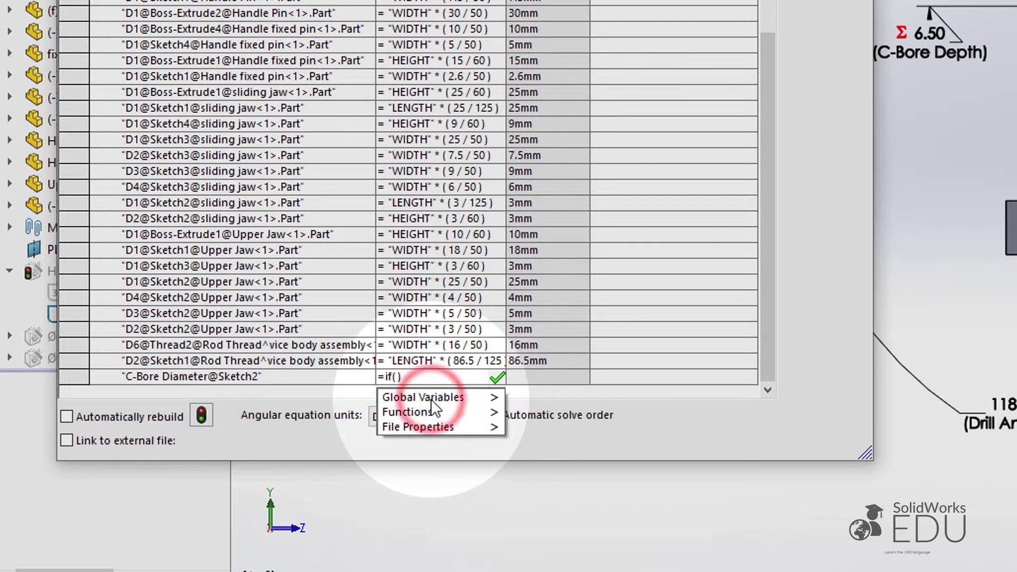
pyautogui.click(583, 439)
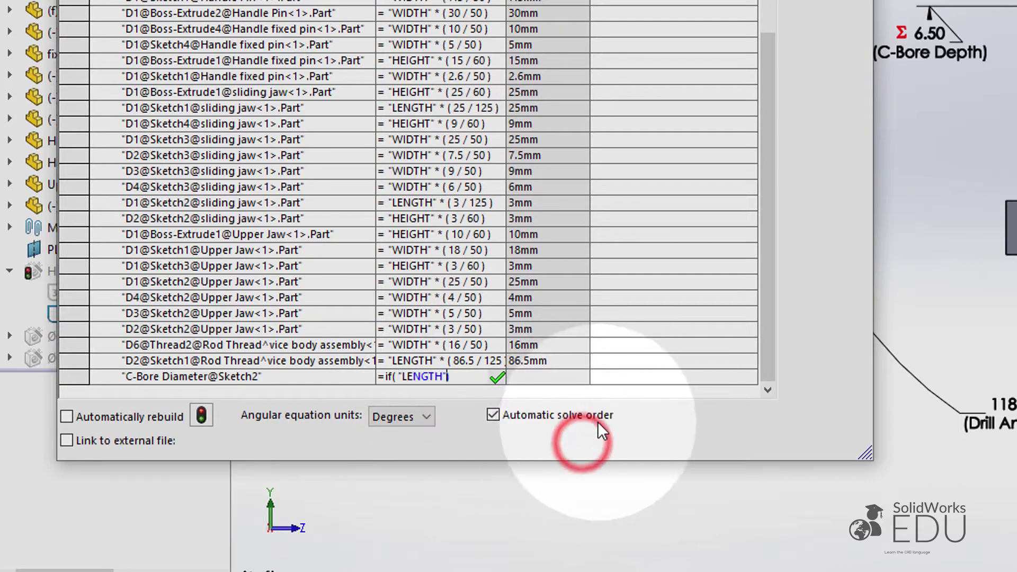
pyautogui.write('>')
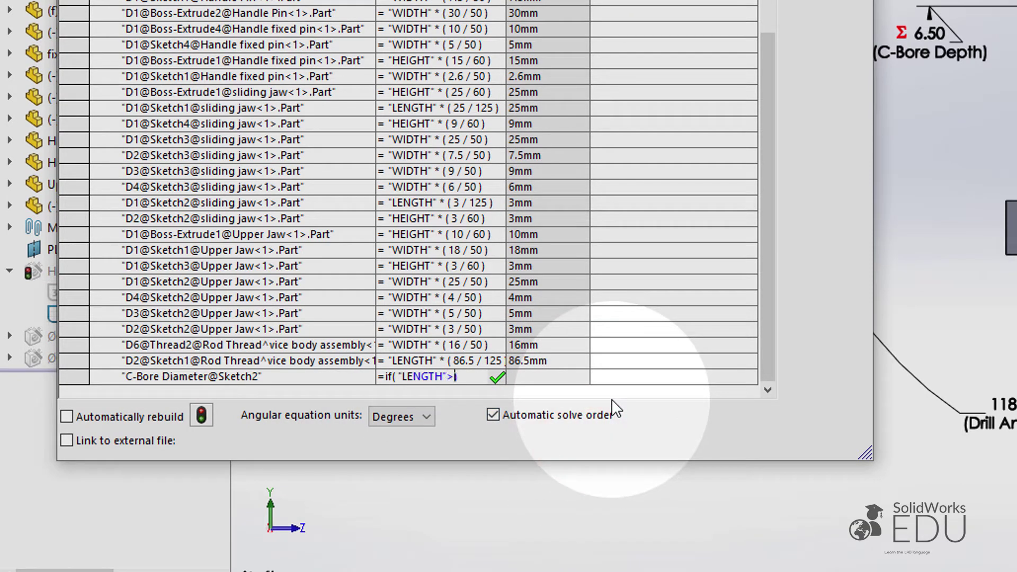
pyautogui.write('1')
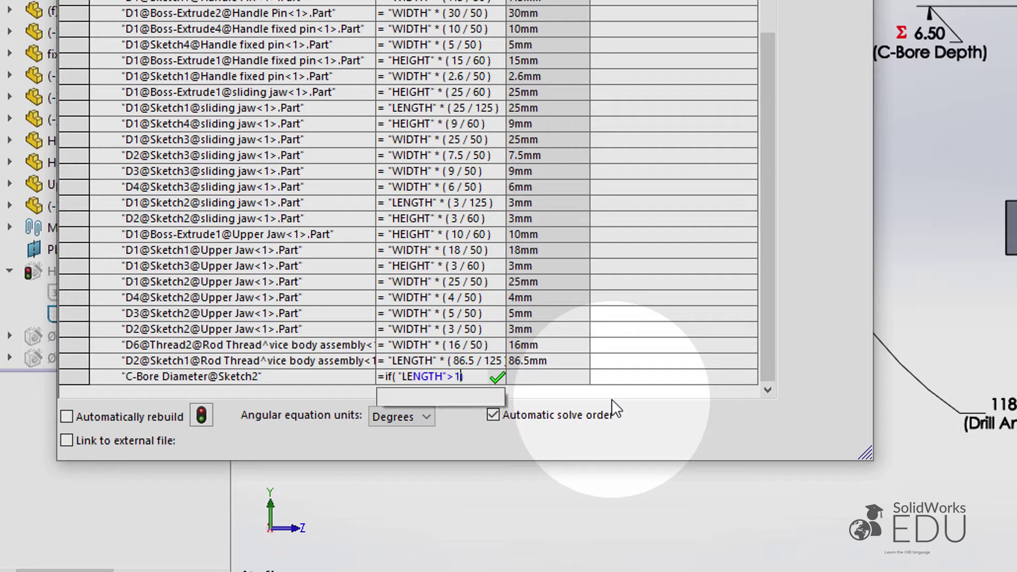
pyautogui.write('80,')
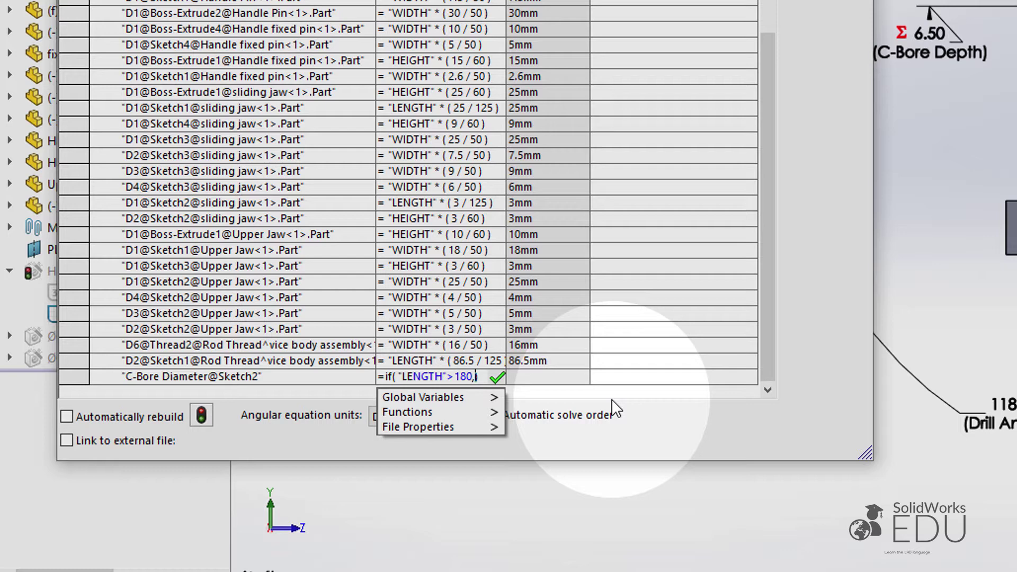
pyautogui.write('14')
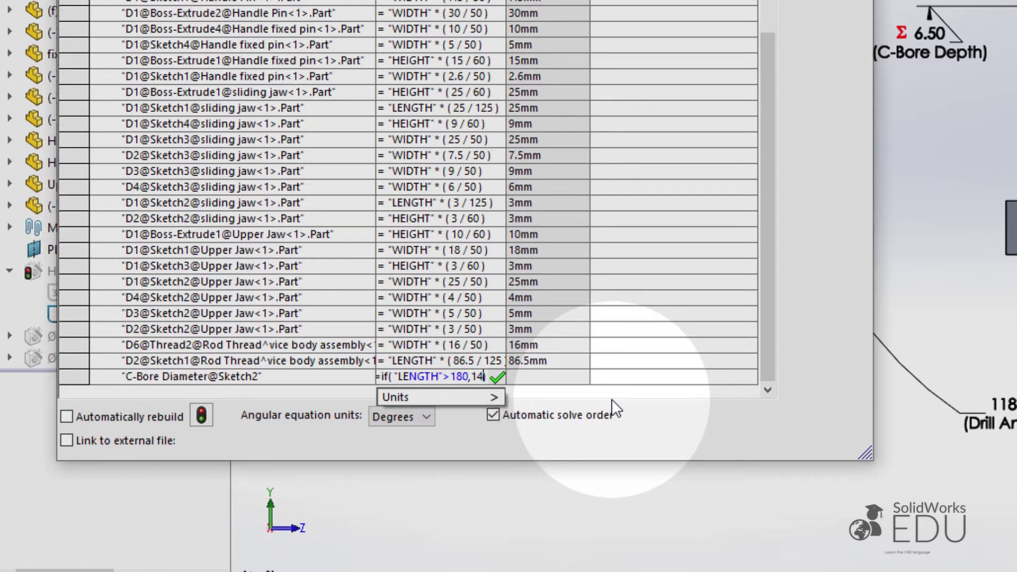
pyautogui.write(',12)')
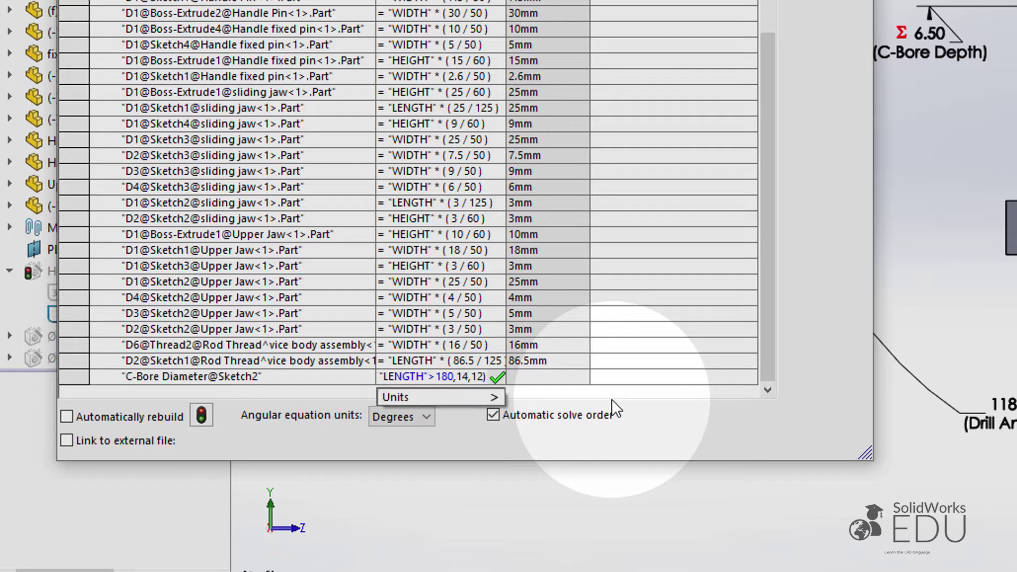
pyautogui.press('Return')
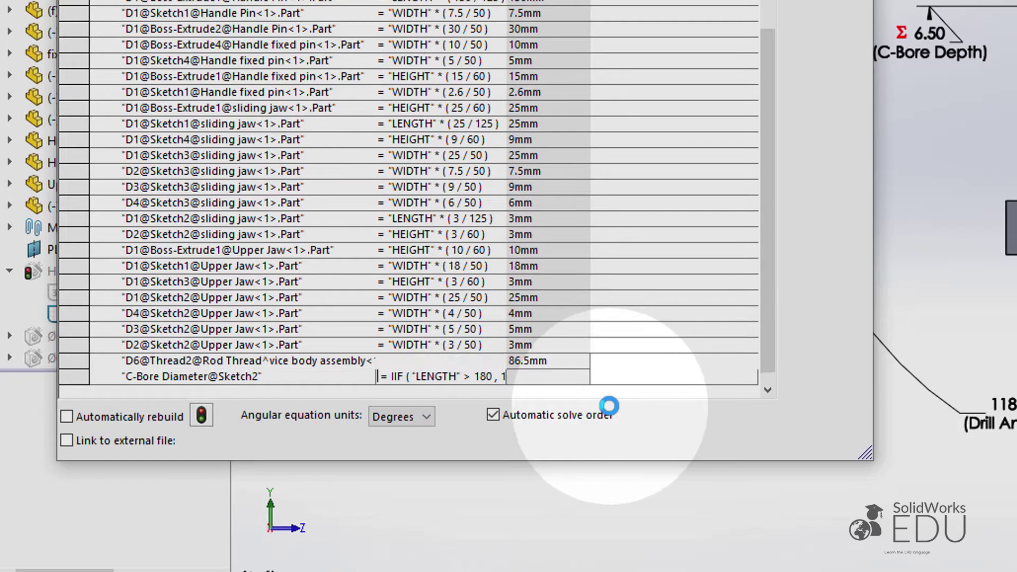
pyautogui.click(305, 392)
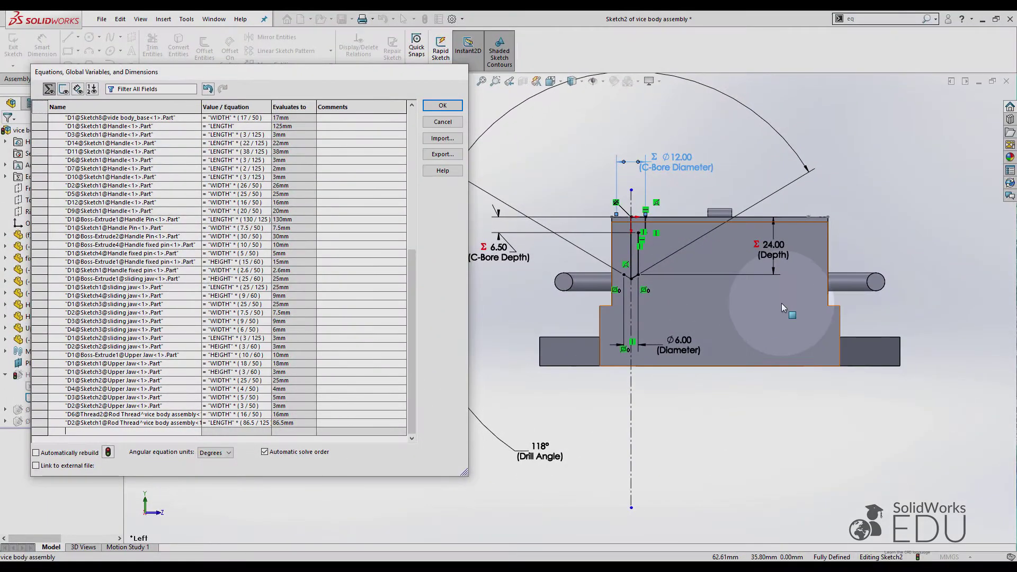
# - Make the Ø6.00 Diameter@Sketch2 follow IIF("LENGTH">180, 8, 6)
pyautogui.click(682, 347)
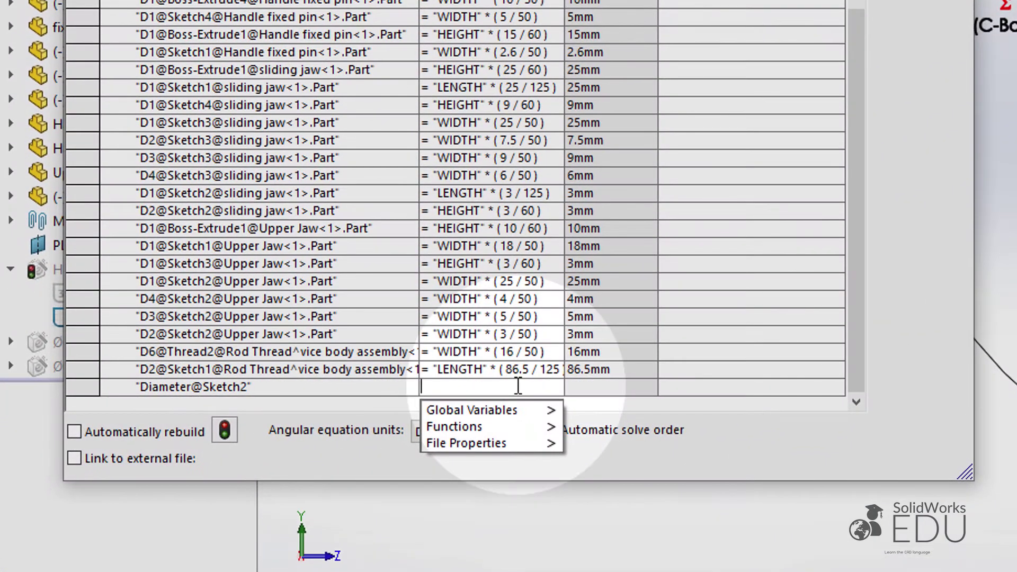
pyautogui.write('=IF')
pyautogui.click(493, 415)
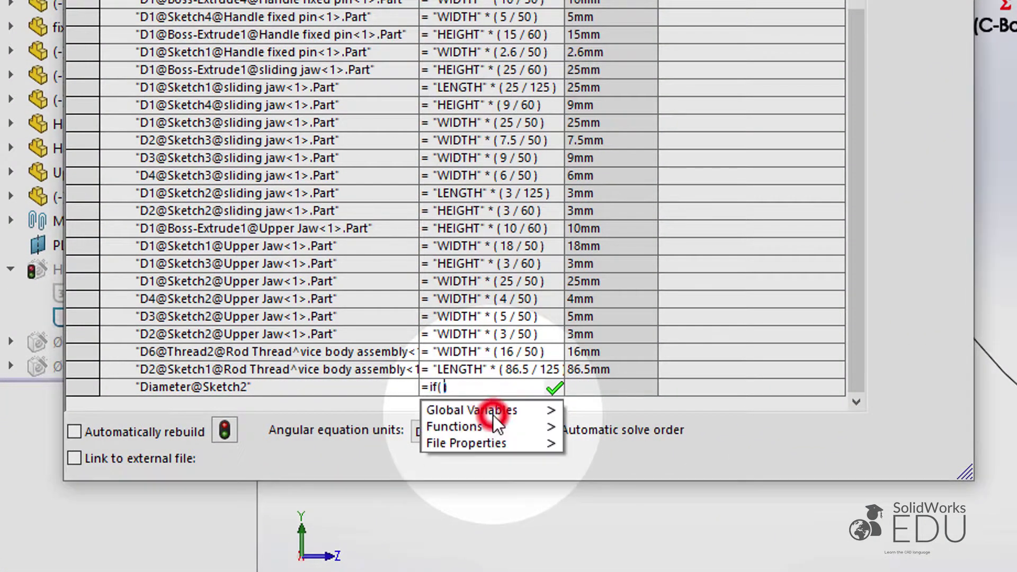
pyautogui.moveTo(503, 413)
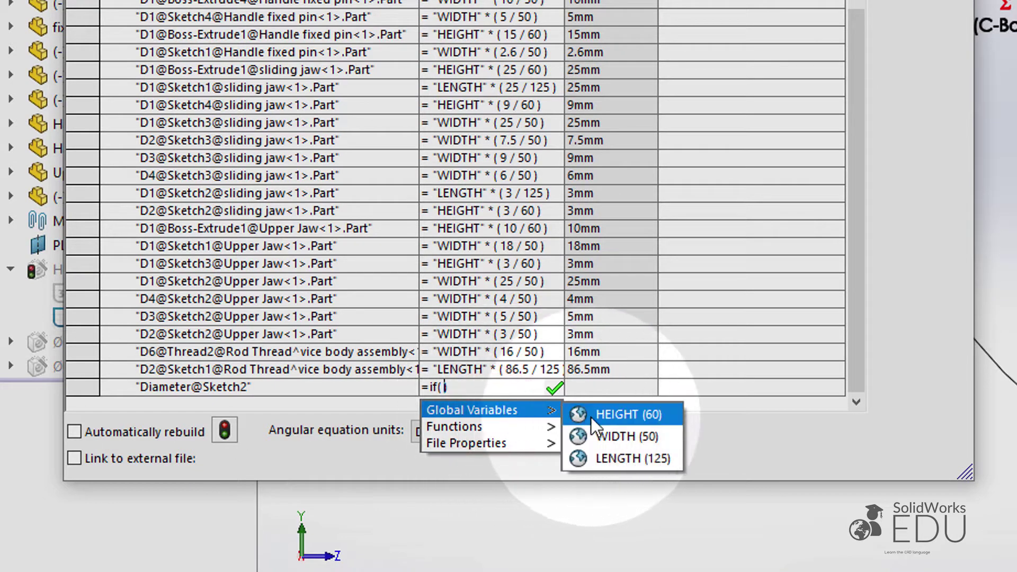
pyautogui.click(604, 453)
pyautogui.write('>')
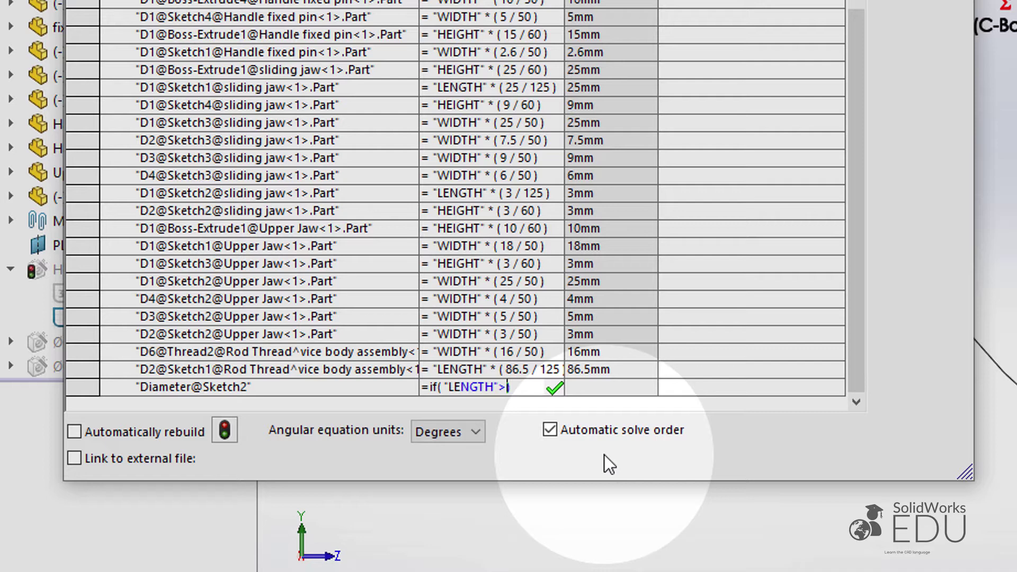
pyautogui.write('180)')
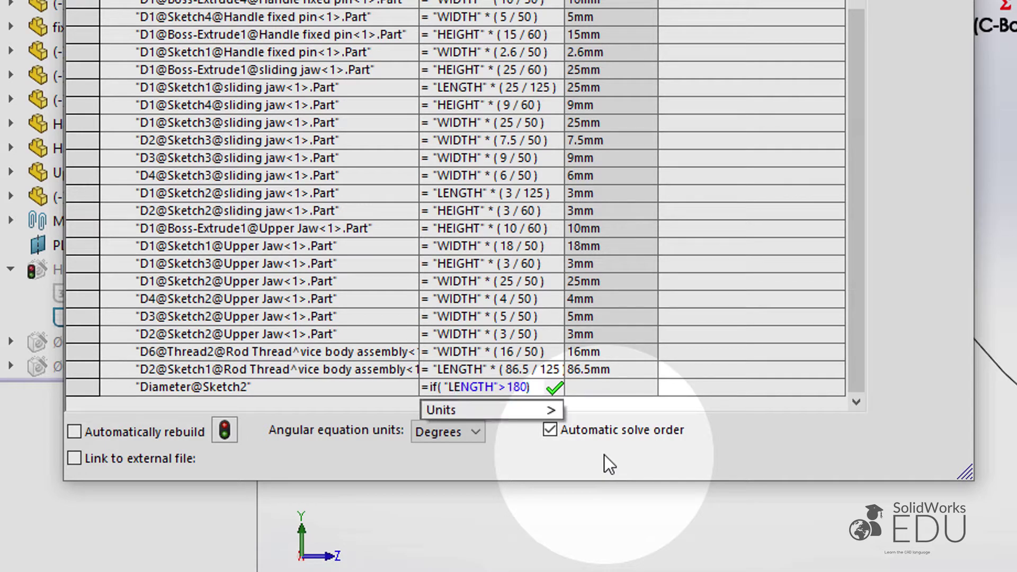
pyautogui.write(',')
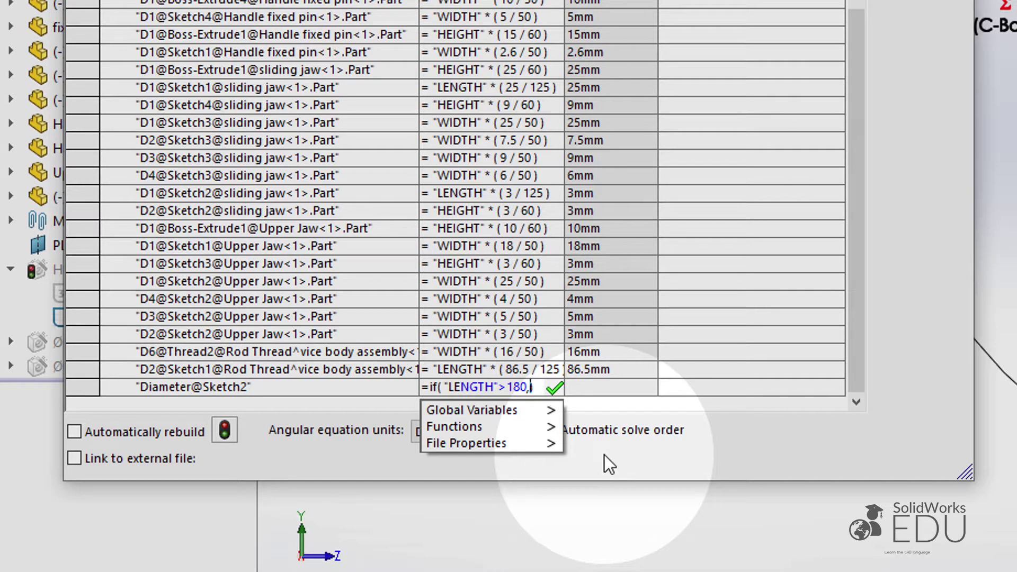
pyautogui.write('8')
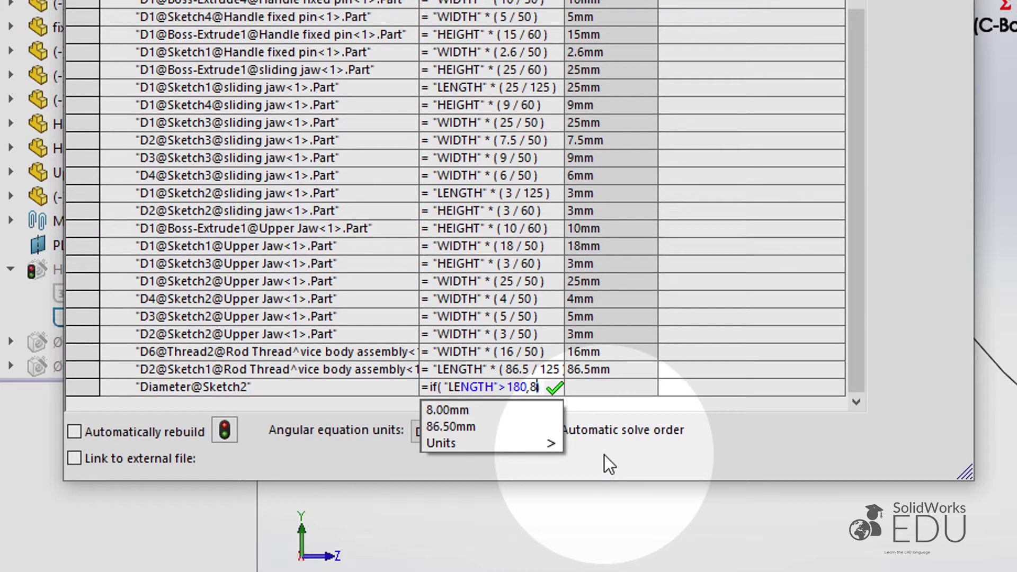
pyautogui.write(',')
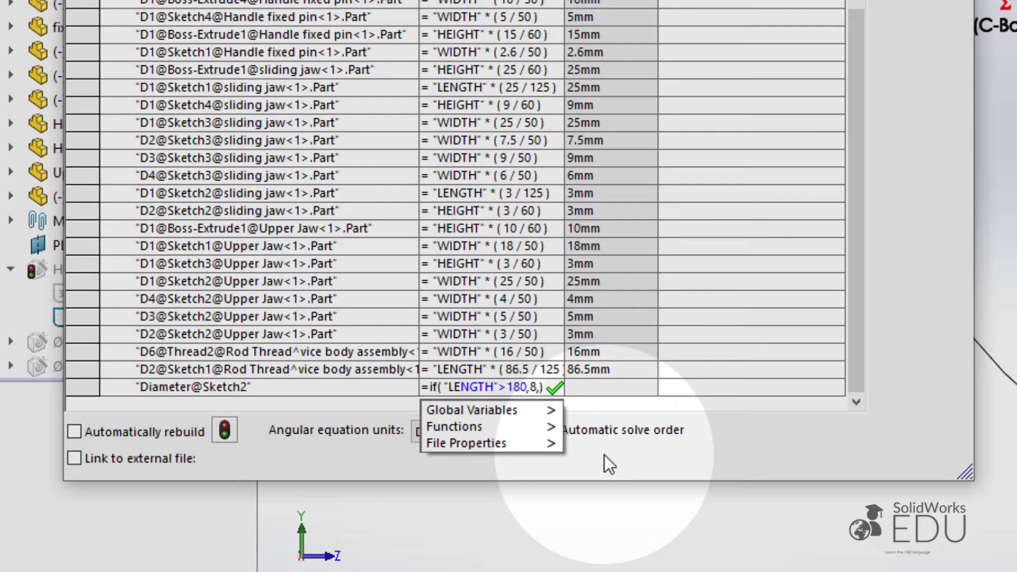
pyautogui.write('6')
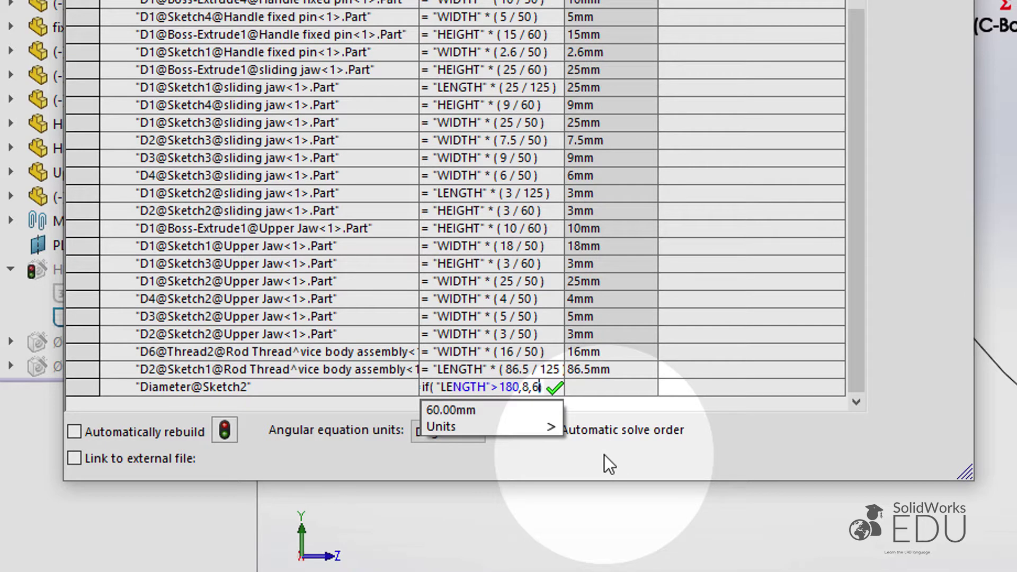
pyautogui.press('Return')
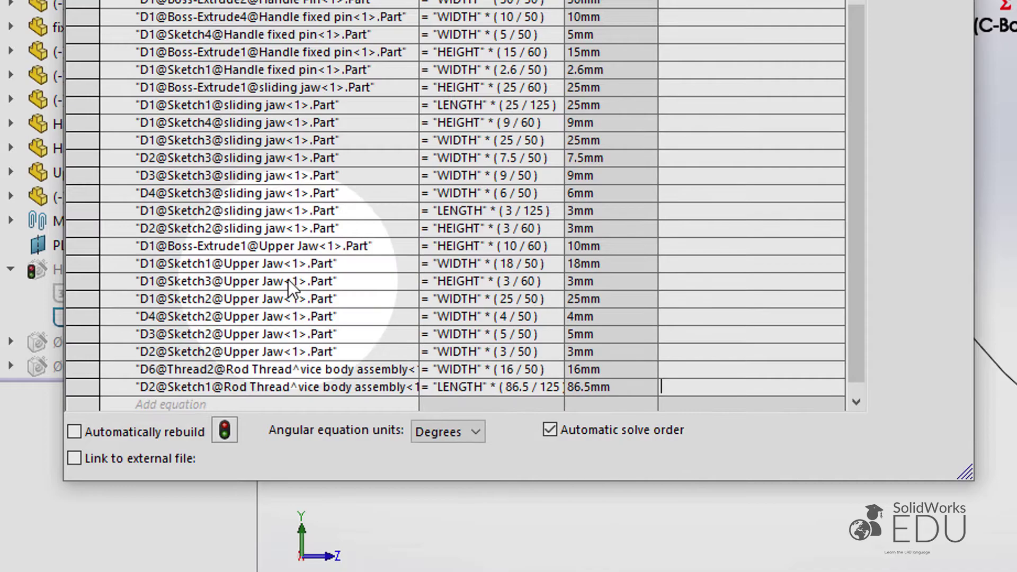
pyautogui.scroll(10, 240, 386)
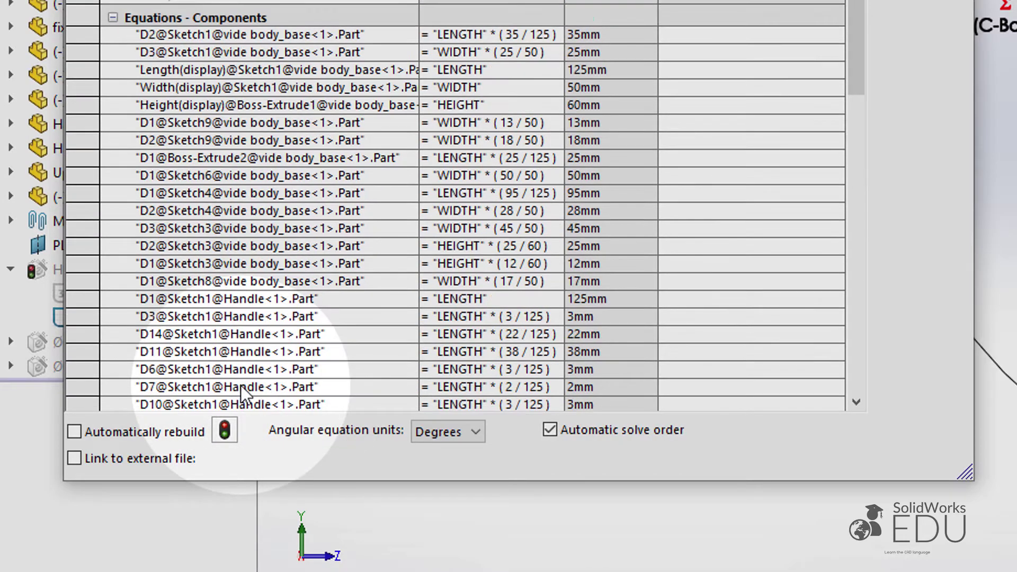
pyautogui.scroll(5, 240, 385)
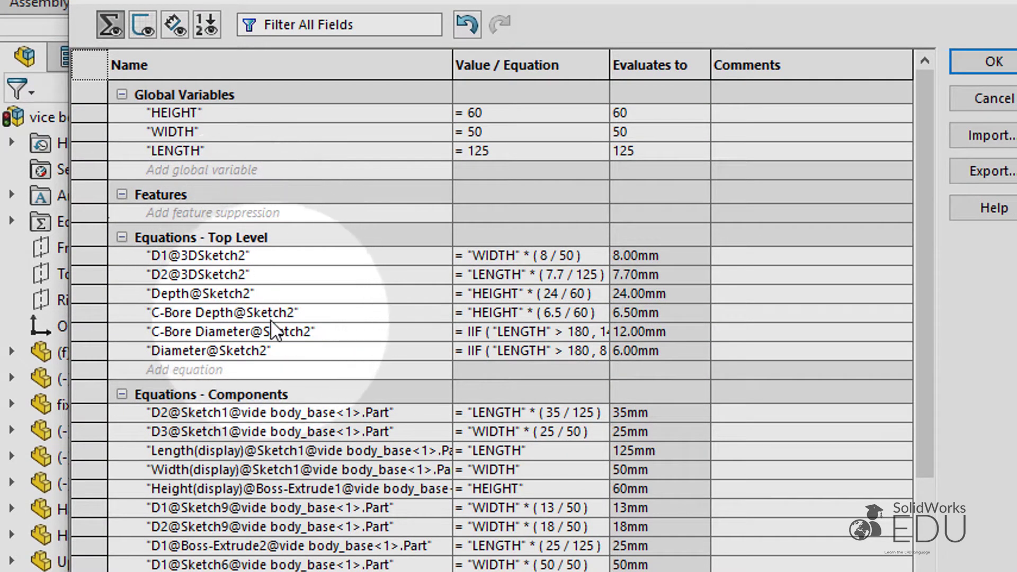
pyautogui.scroll(-10, 273, 331)
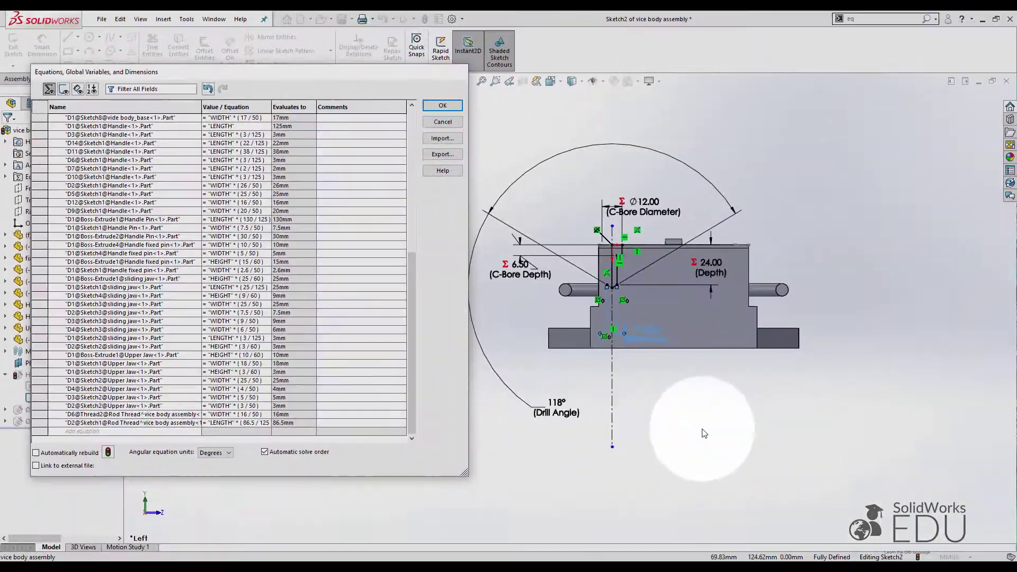
pyautogui.scroll(2, 704, 434)
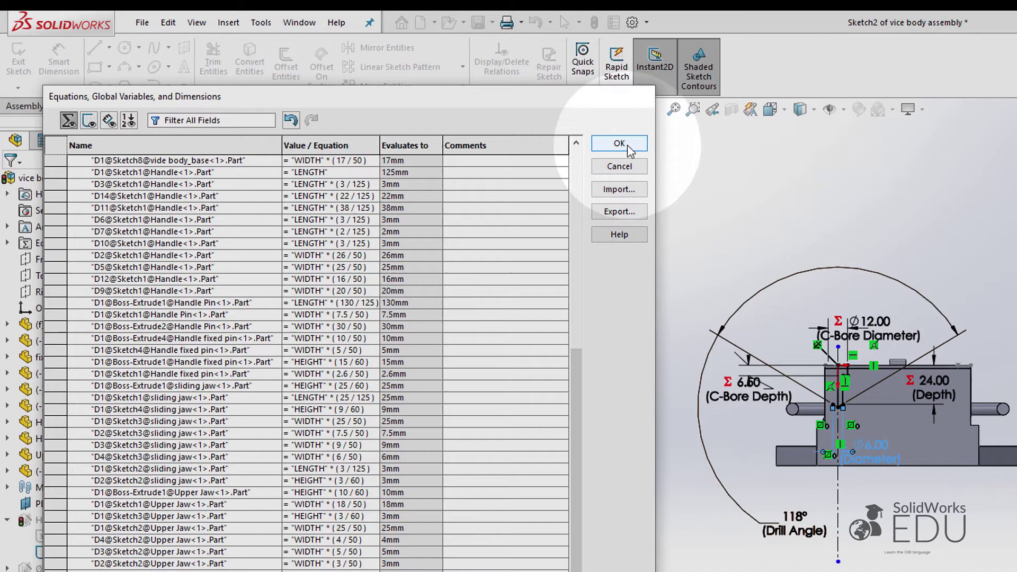
# - Apply the equation changes and orbit Sketch2 to an angled view of the vice
pyautogui.click(628, 144)
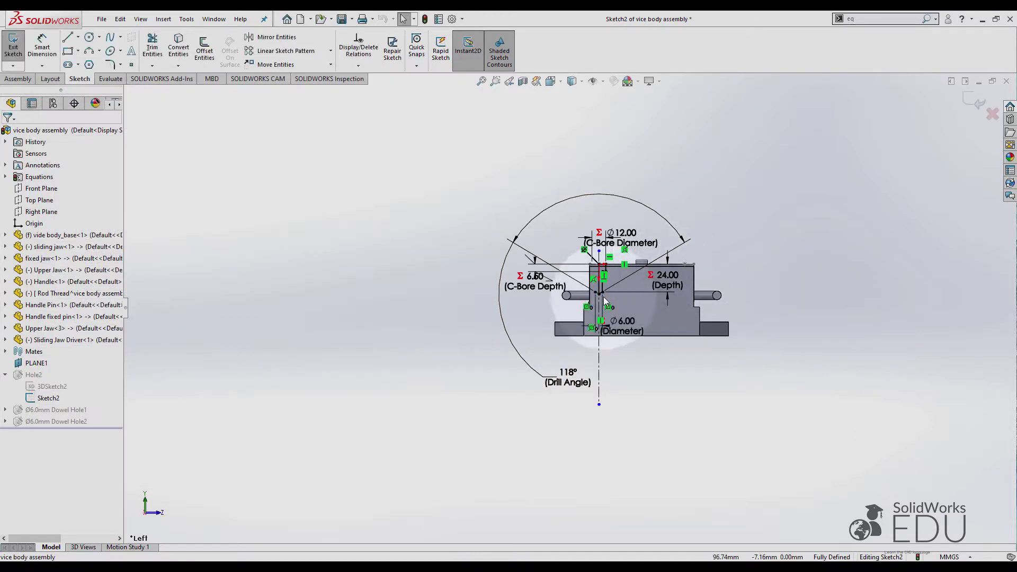
pyautogui.scroll(3, 583, 304)
pyautogui.moveTo(541, 239); pyautogui.dragTo(502, 349, button='middle')
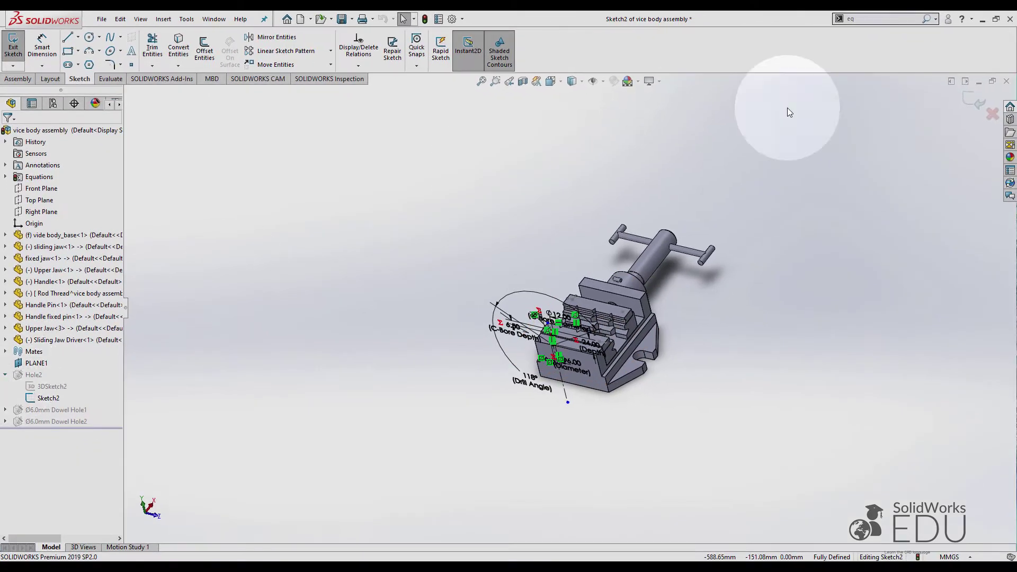
# - Exit Sketch2 and orbit the rebuilt vice so the handle shows at top
pyautogui.click(968, 100)
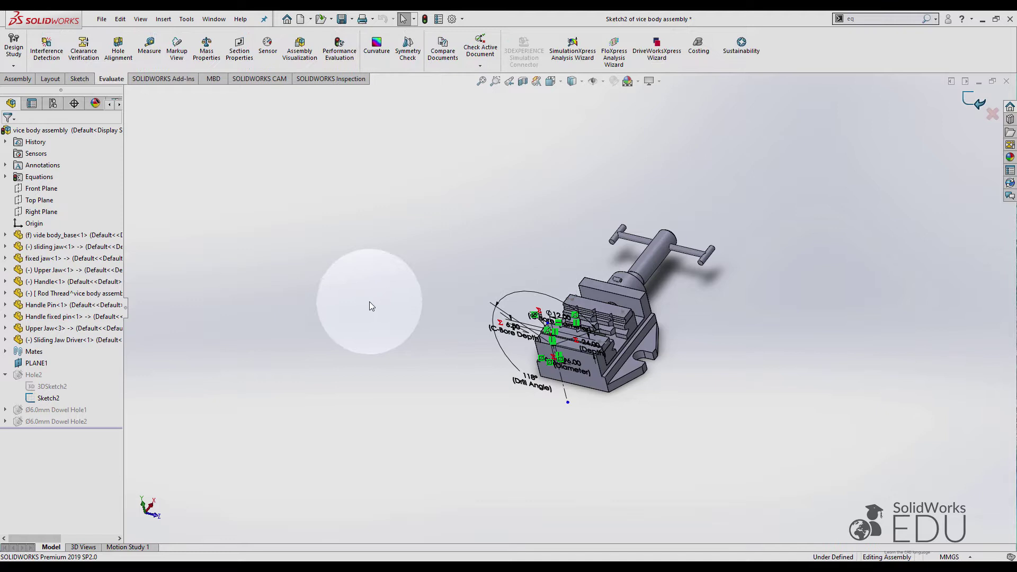
pyautogui.moveTo(481, 258); pyautogui.dragTo(672, 386, button='middle')
pyautogui.scroll(-5, 641, 362)
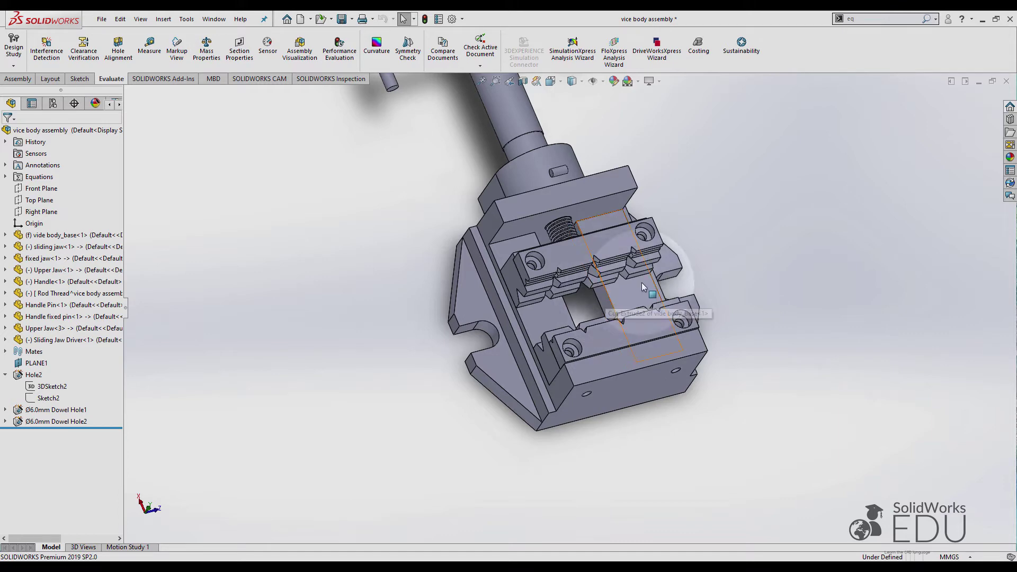
pyautogui.moveTo(641, 282); pyautogui.dragTo(600, 345, button='middle')
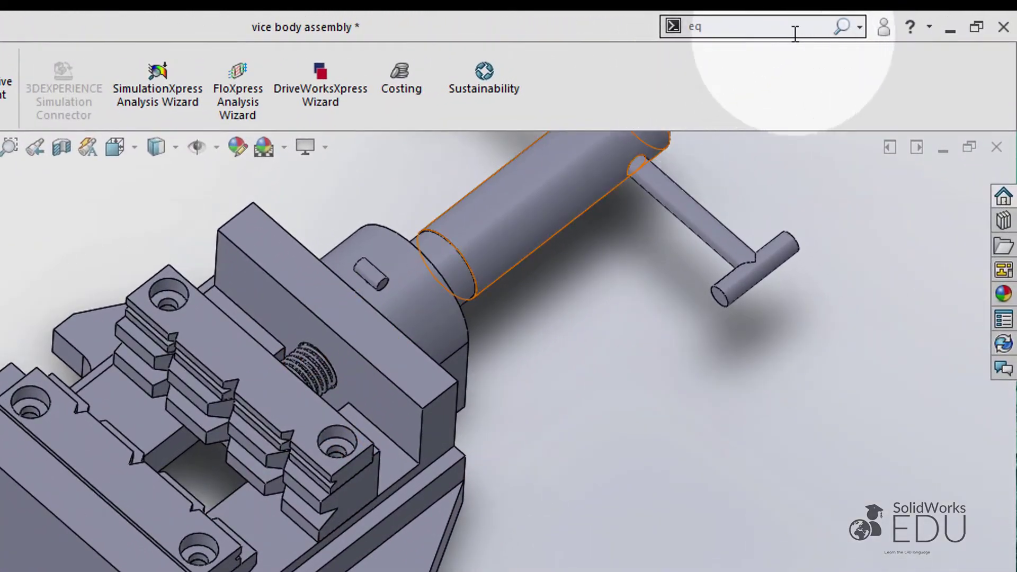
# - Change the LENGTH global variable from 125 to 180 in the Equations manager
pyautogui.click(843, 27)
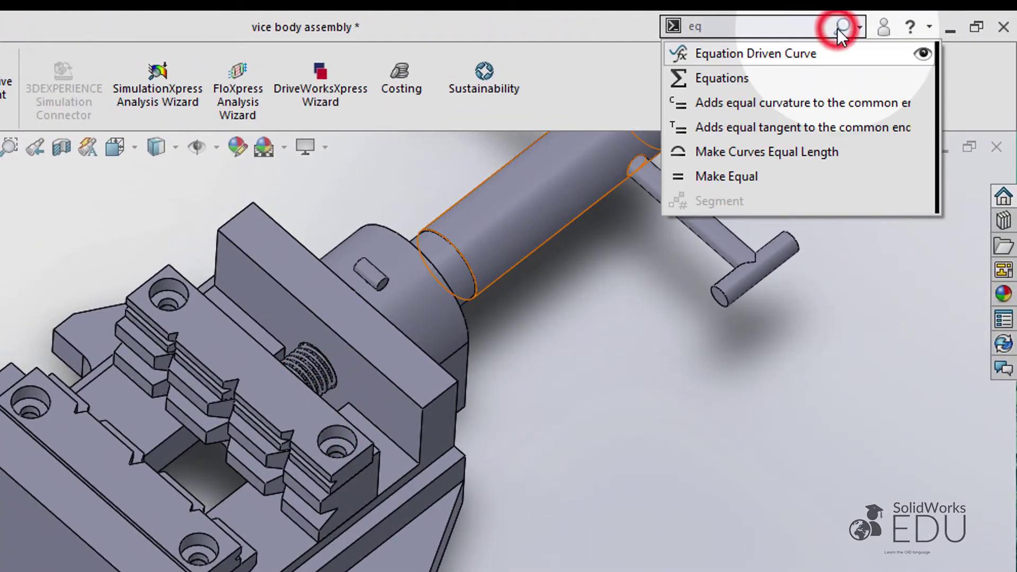
pyautogui.click(748, 77)
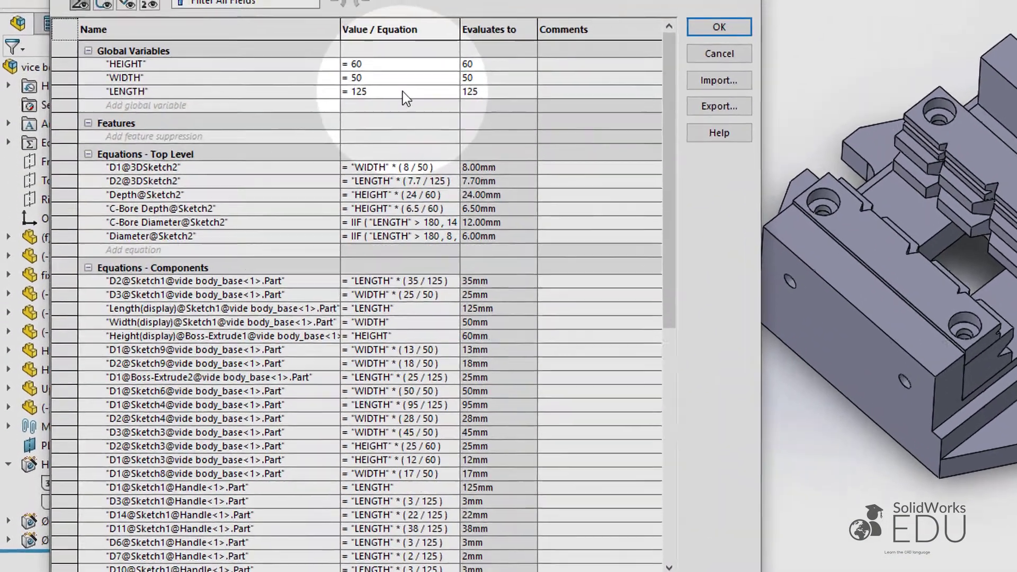
pyautogui.click(368, 76)
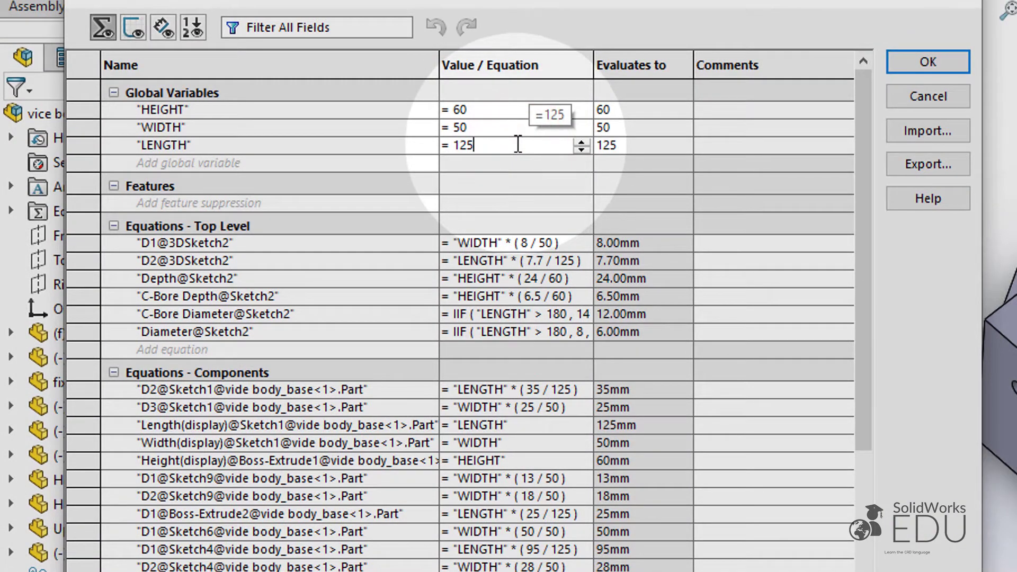
pyautogui.press('BackSpace')
pyautogui.press('BackSpace')
pyautogui.press('BackSpace')
pyautogui.write('180')
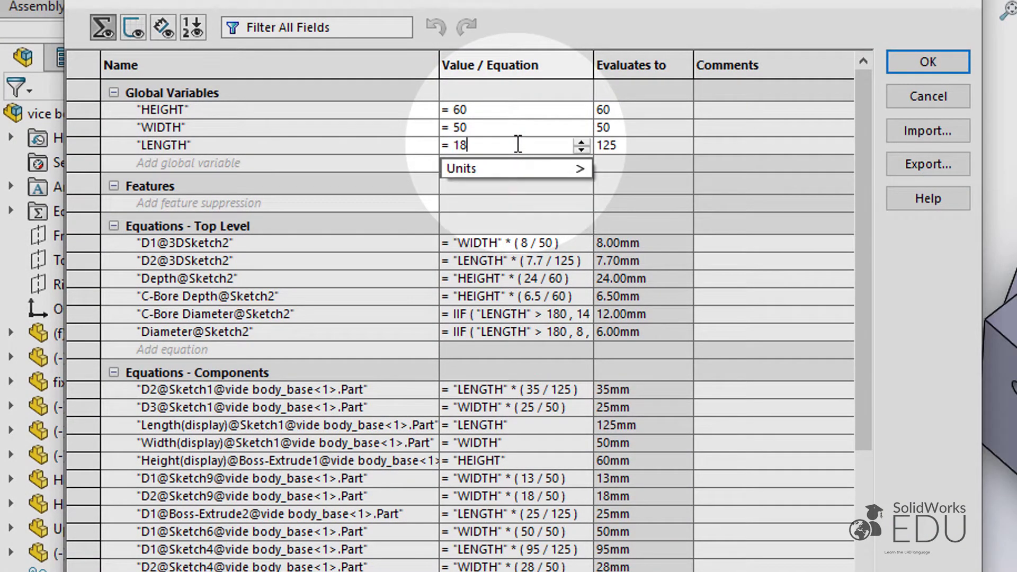
pyautogui.press('Return')
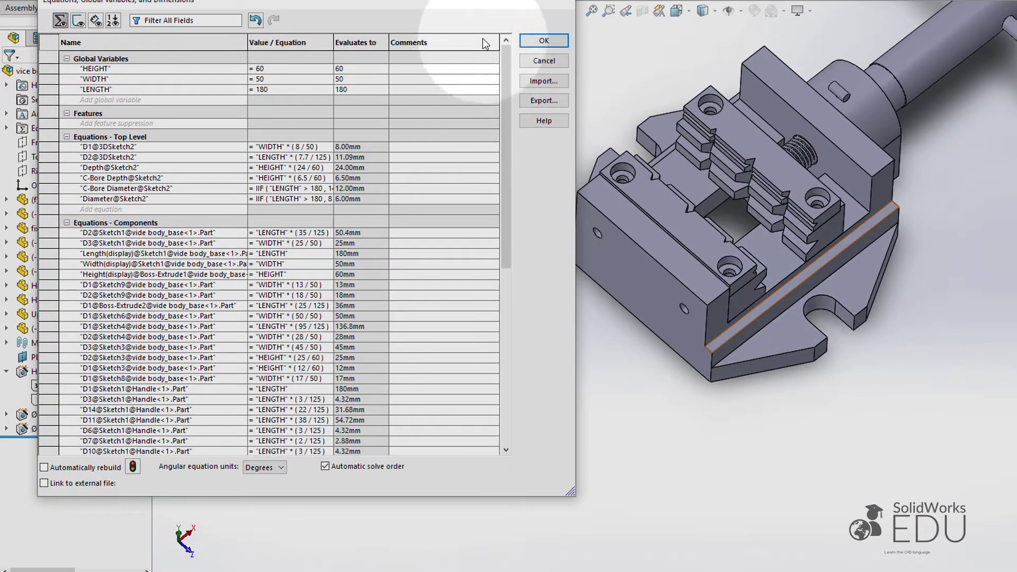
# - Apply LENGTH 180, dismiss the rebuild error report, and inspect the vice's side face
pyautogui.click(541, 45)
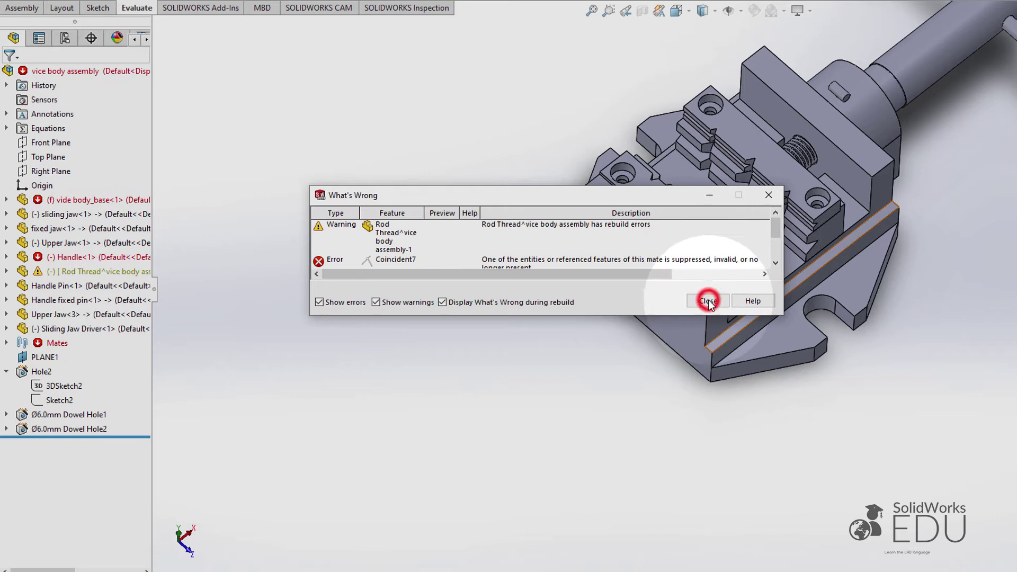
pyautogui.click(708, 300)
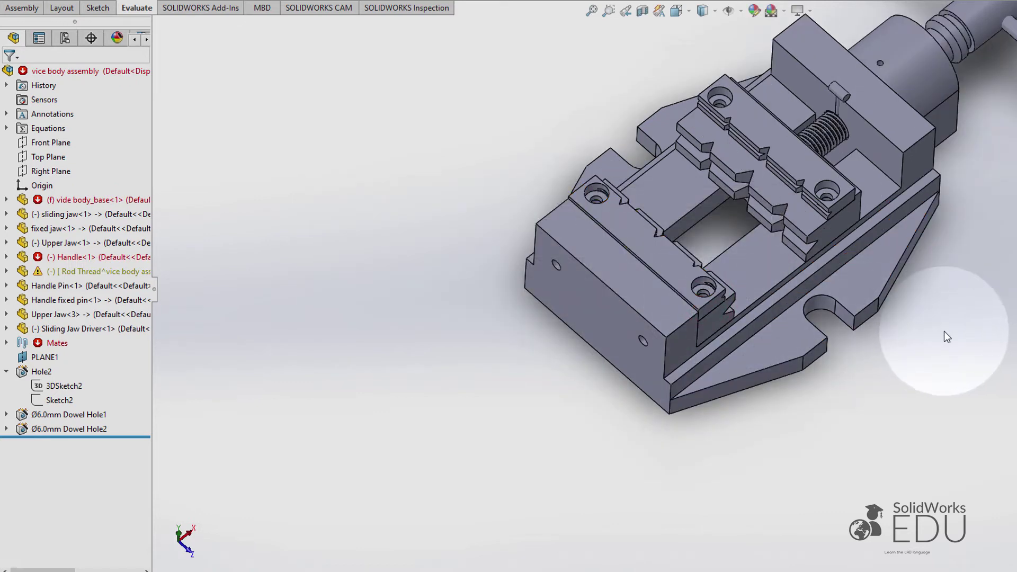
pyautogui.scroll(-5, 737, 294)
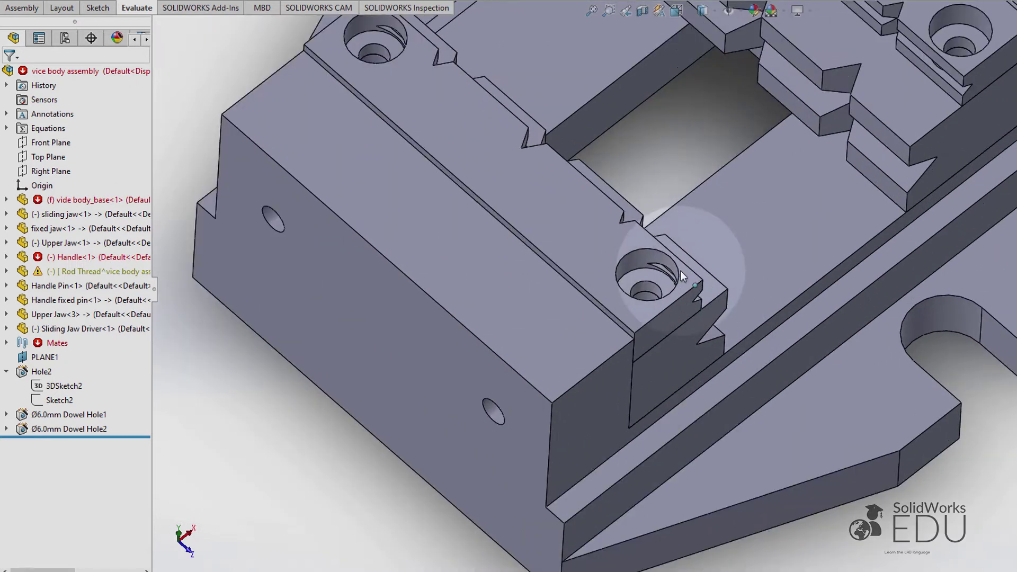
pyautogui.moveTo(680, 271); pyautogui.dragTo(686, 291, button='middle')
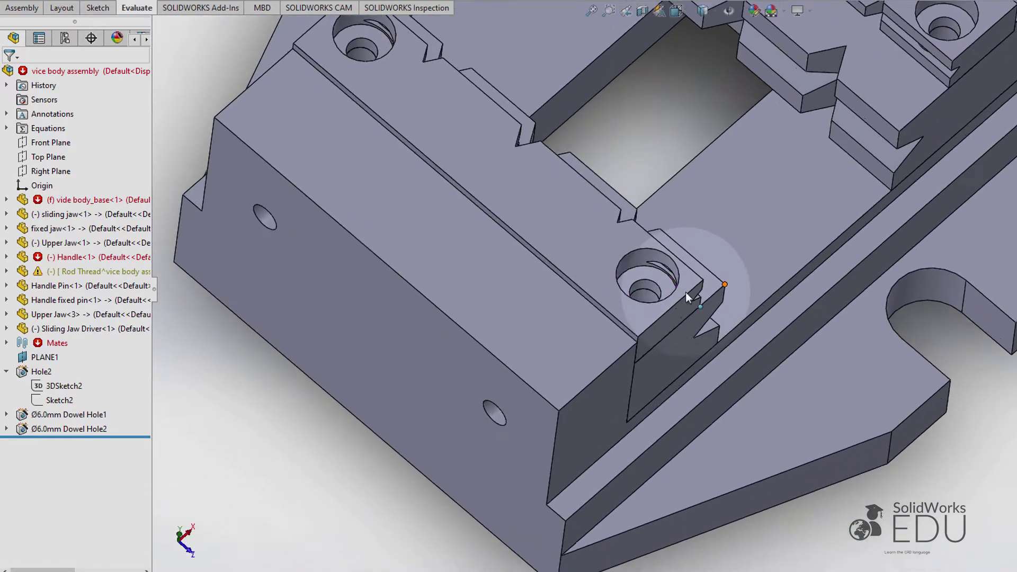
pyautogui.scroll(5, 686, 291)
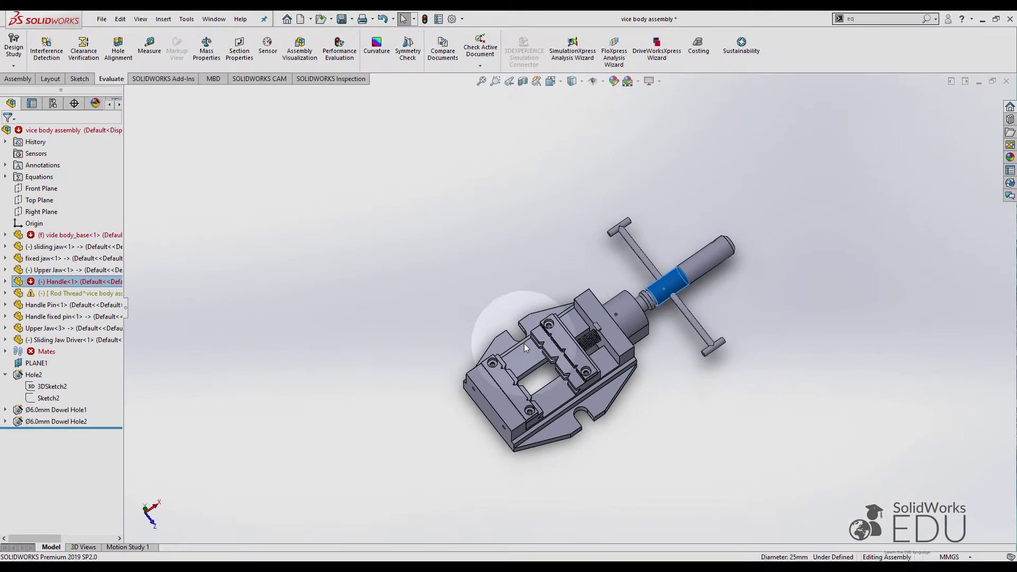
# - Zoom and orbit in on the vice jaws and select the upper jaw's top face
pyautogui.scroll(-5, 523, 344)
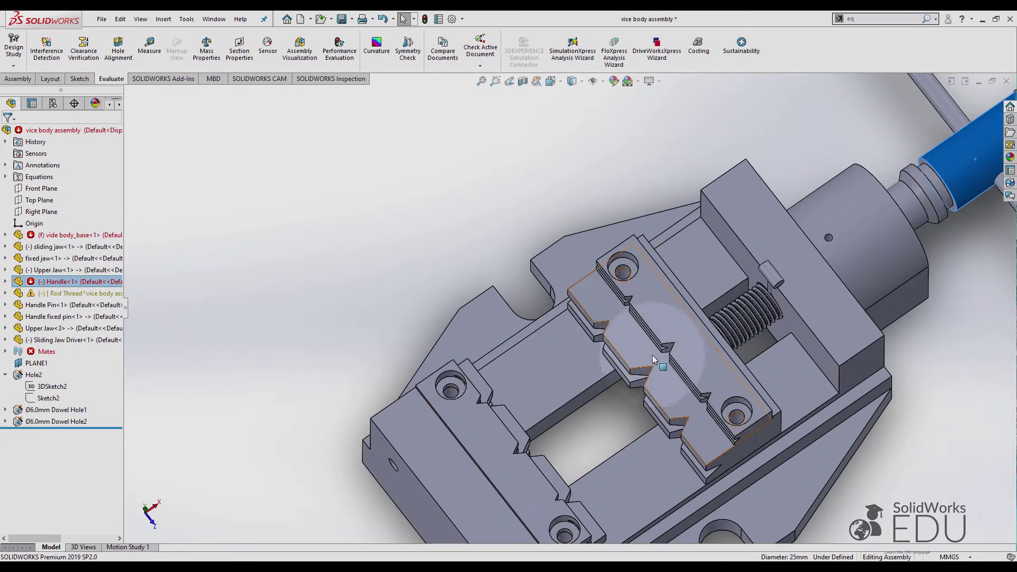
pyautogui.moveTo(658, 354); pyautogui.dragTo(583, 398, button='middle')
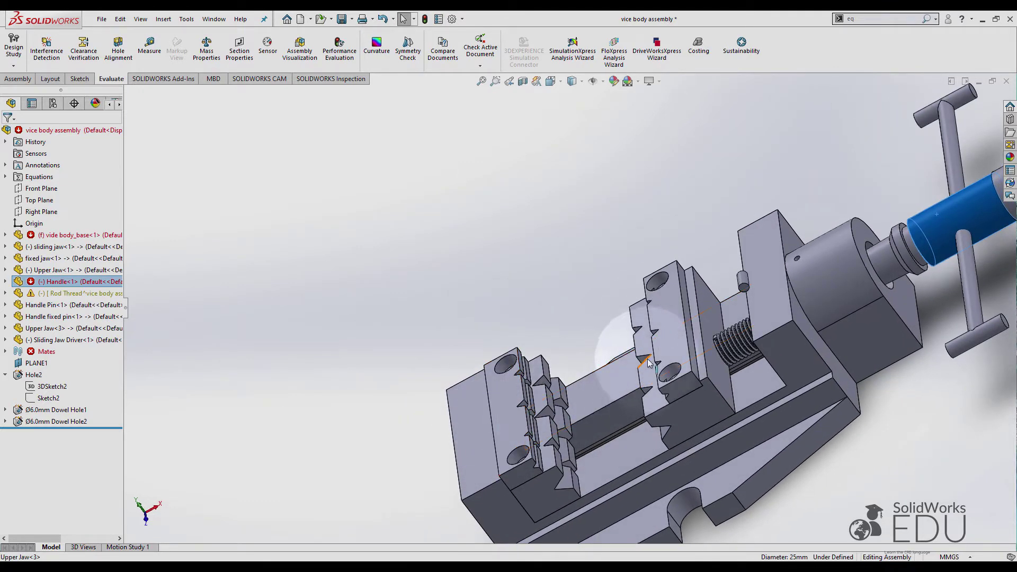
pyautogui.moveTo(640, 390); pyautogui.dragTo(604, 330, button='middle')
pyautogui.moveTo(517, 295); pyautogui.dragTo(551, 281, button='middle')
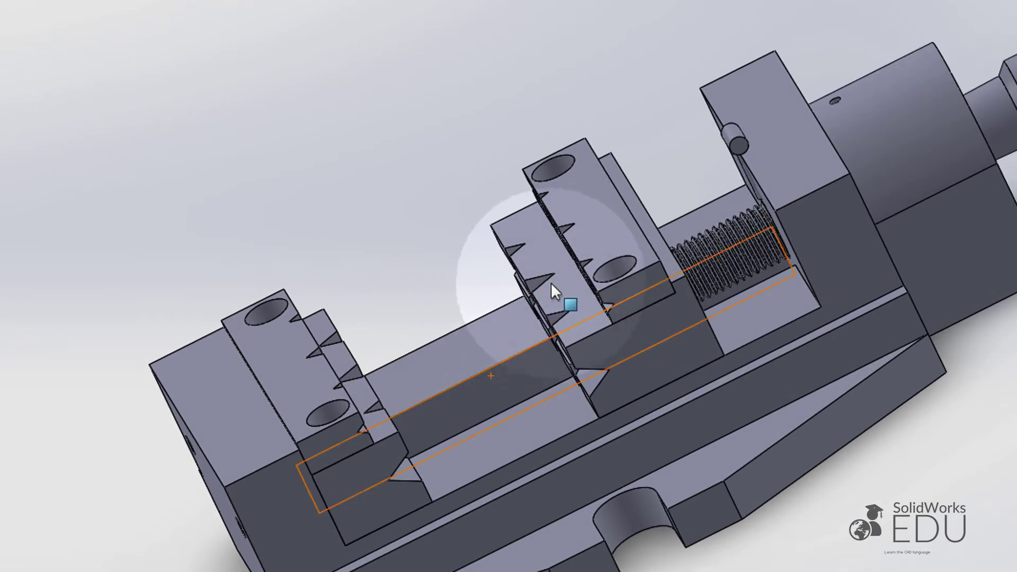
pyautogui.click(606, 224)
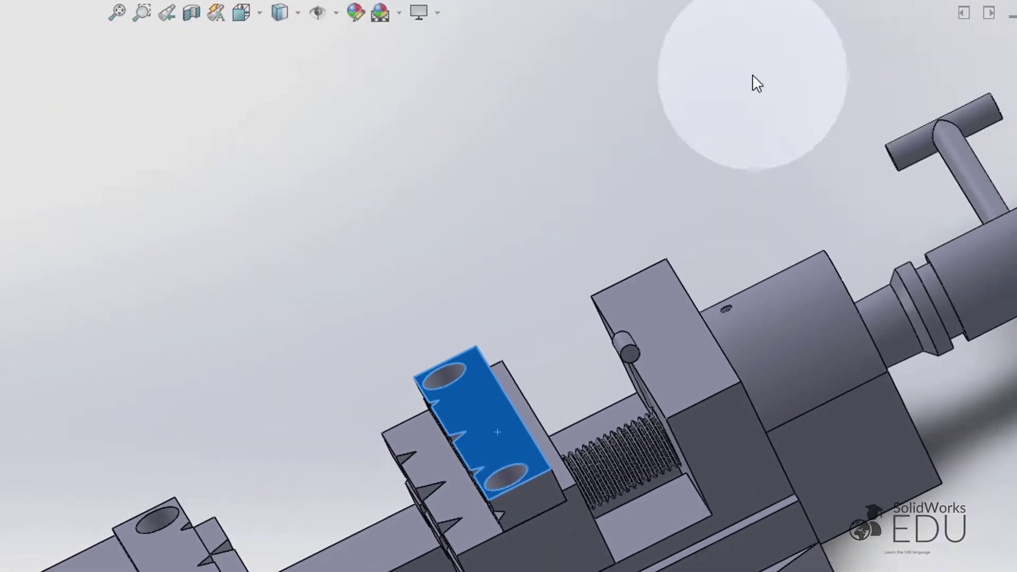
# - Reopen the Equations manager by searching commands for 'eq'
pyautogui.click(762, 24)
pyautogui.write('eq')
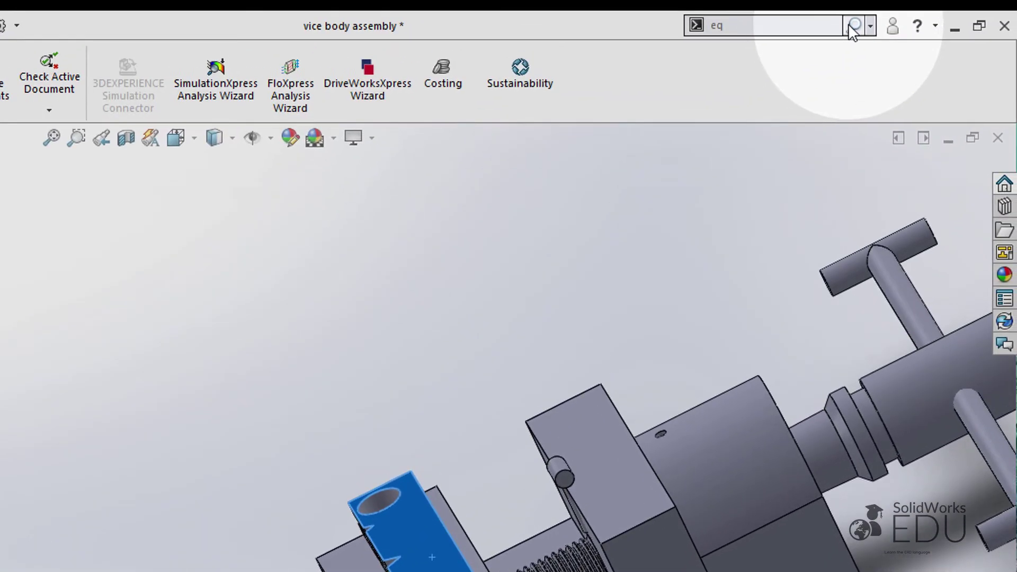
pyautogui.click(854, 25)
pyautogui.click(723, 73)
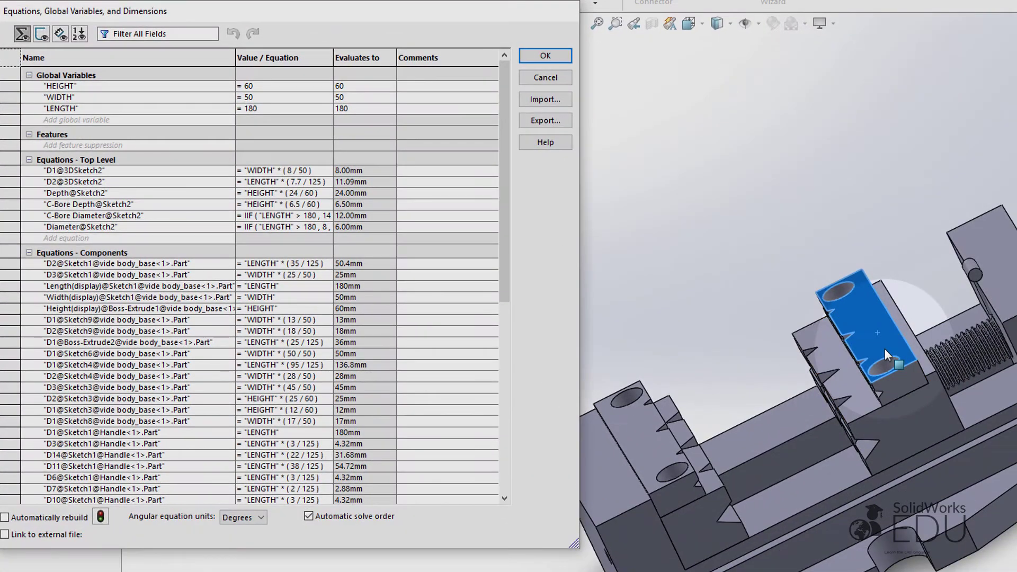
# - Display the upper jaw's 10.00 and 18.00 dimensions and locate the D1 equation
pyautogui.click(885, 349)
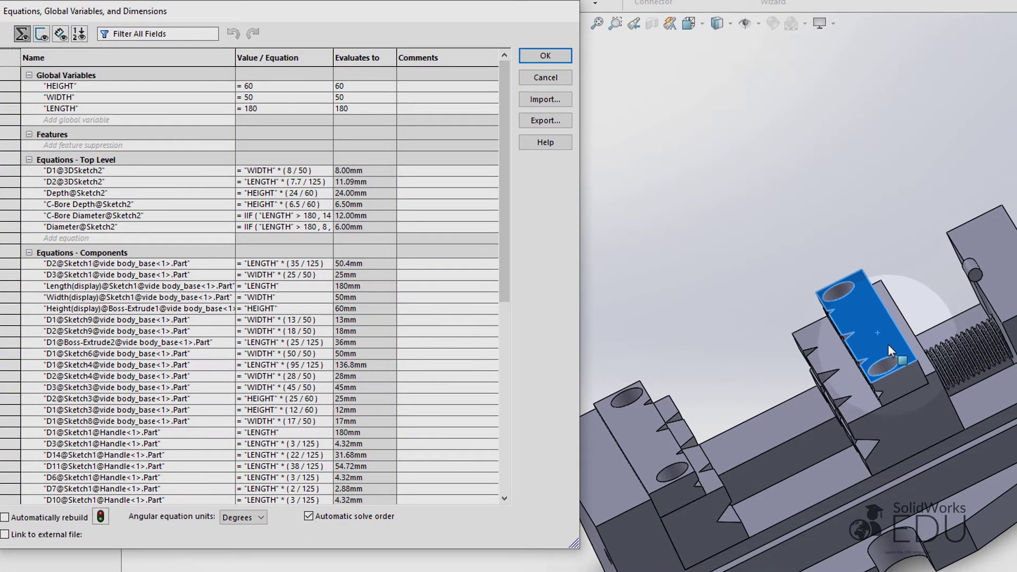
pyautogui.click(901, 386)
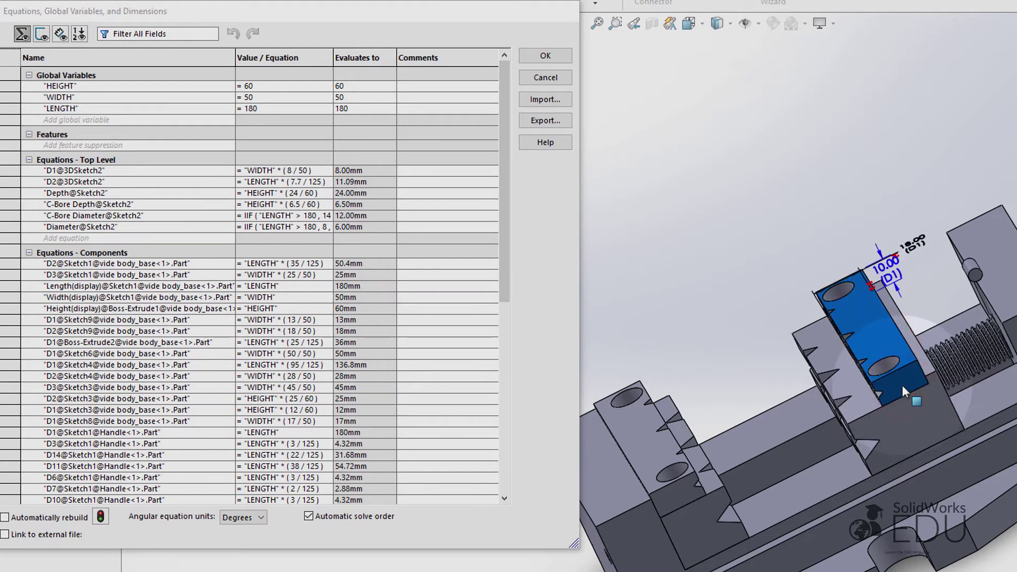
pyautogui.moveTo(905, 379); pyautogui.dragTo(894, 344, button='middle')
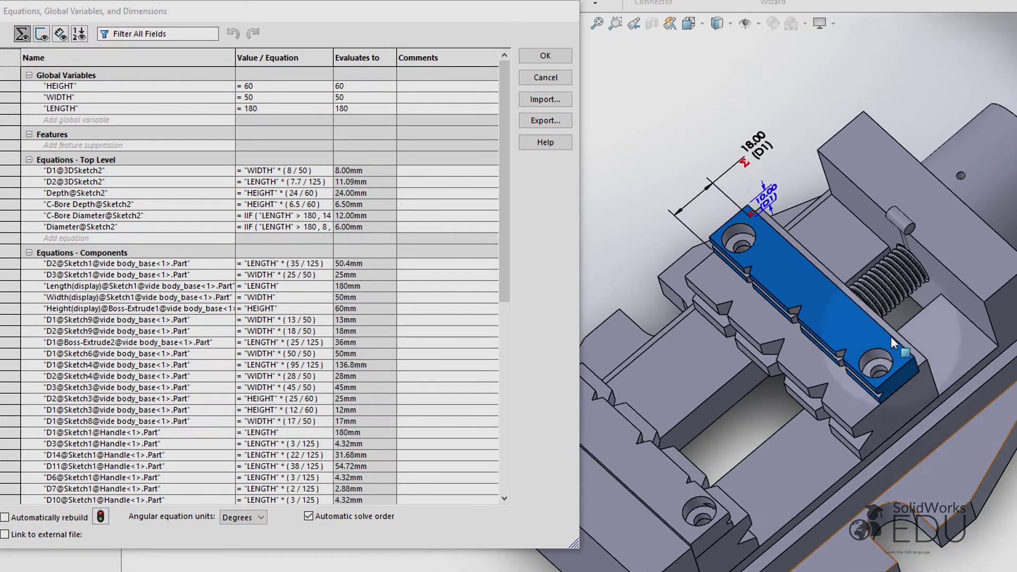
pyautogui.click(753, 150)
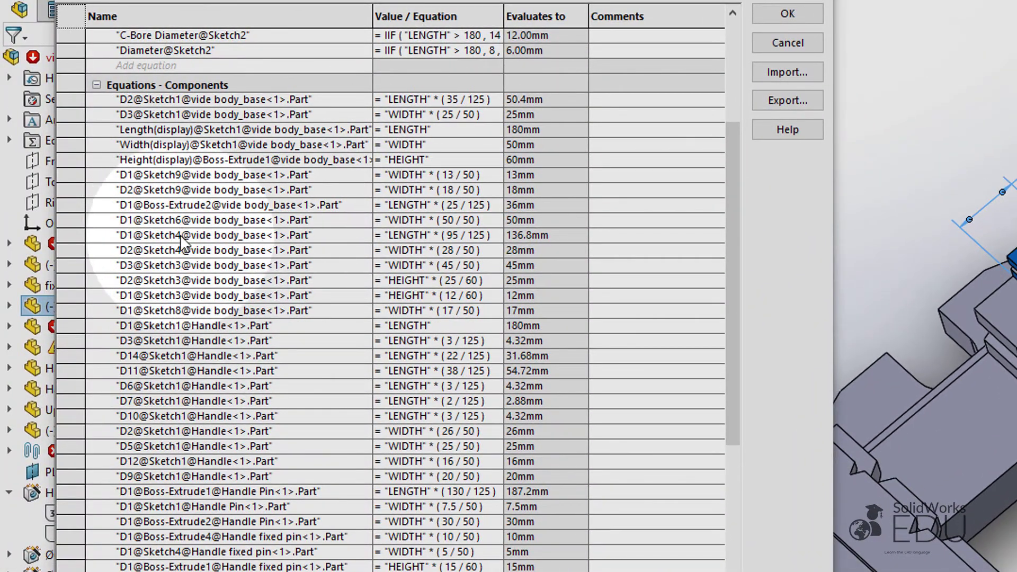
# - Replace the Upper Jaw D1@Sketch1 formula "WIDTH"*(18/50) with "LENGTH"*(18/125)
pyautogui.scroll(-6, 212, 503)
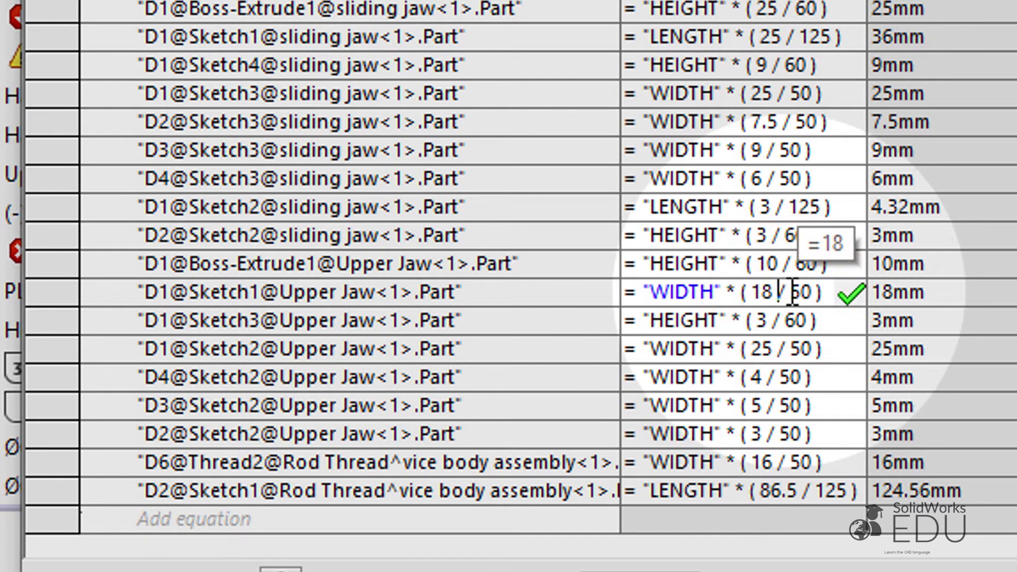
pyautogui.click(783, 292)
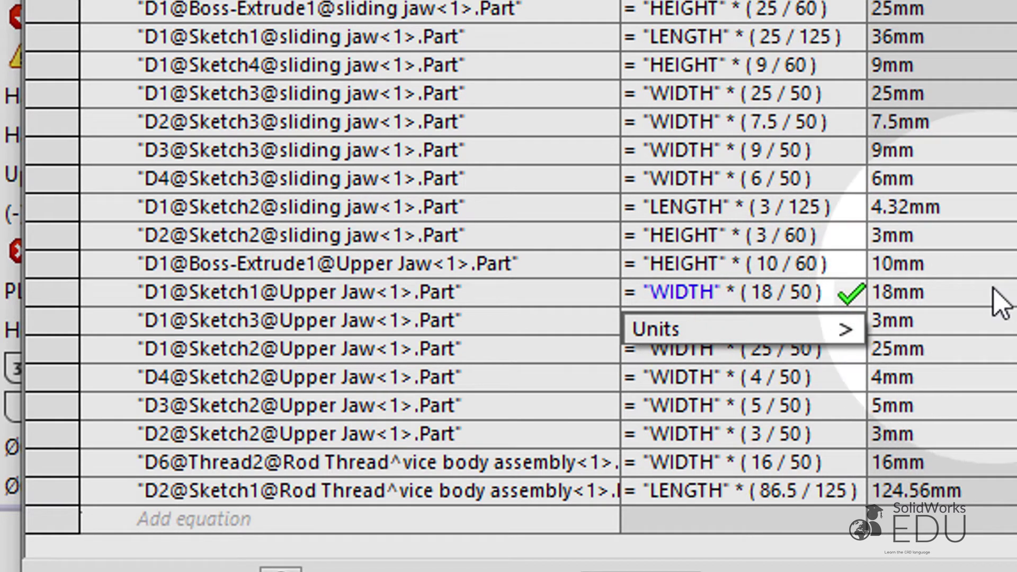
pyautogui.click(749, 292)
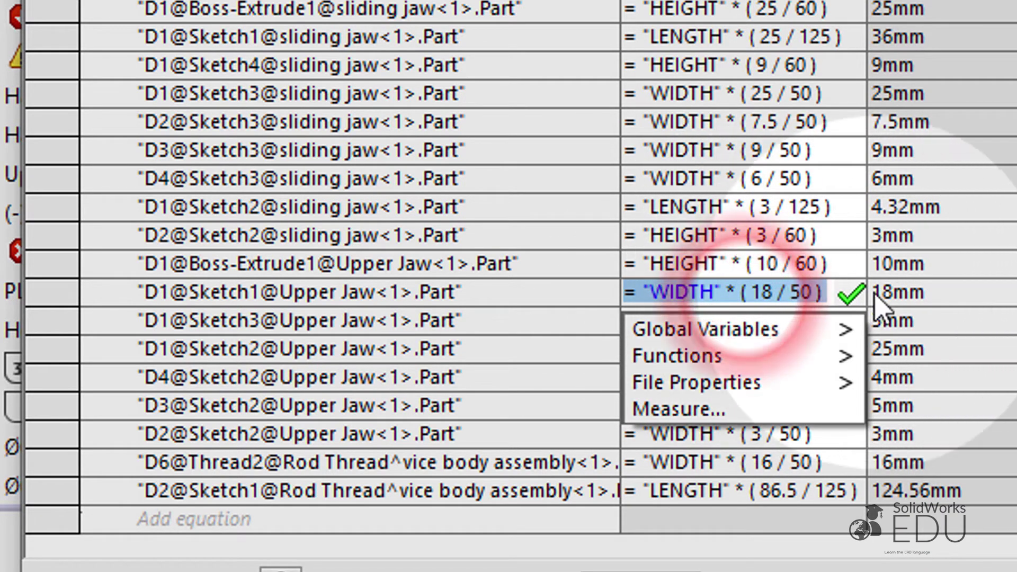
pyautogui.press('BackSpace')
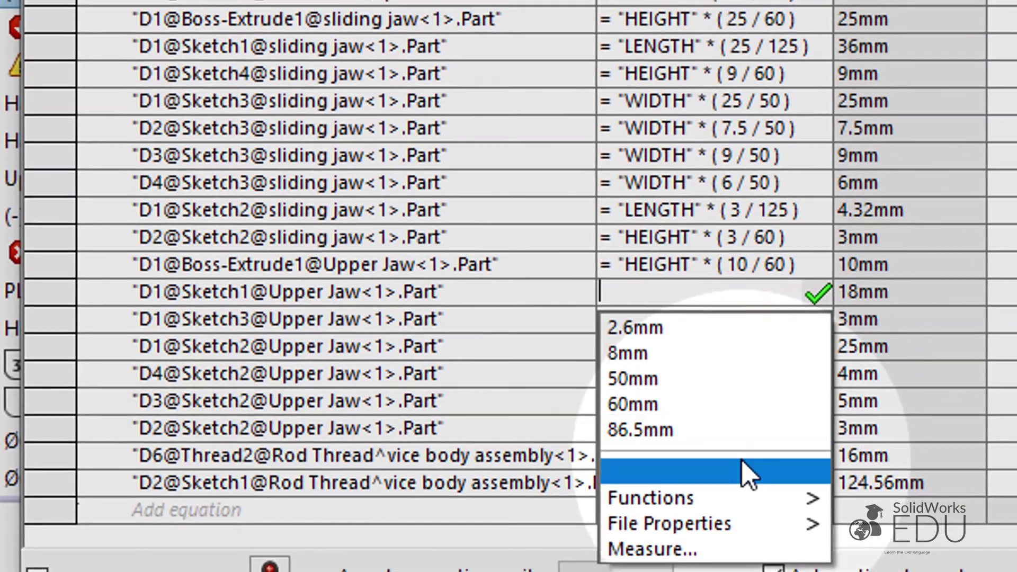
pyautogui.moveTo(851, 481)
pyautogui.click(903, 536)
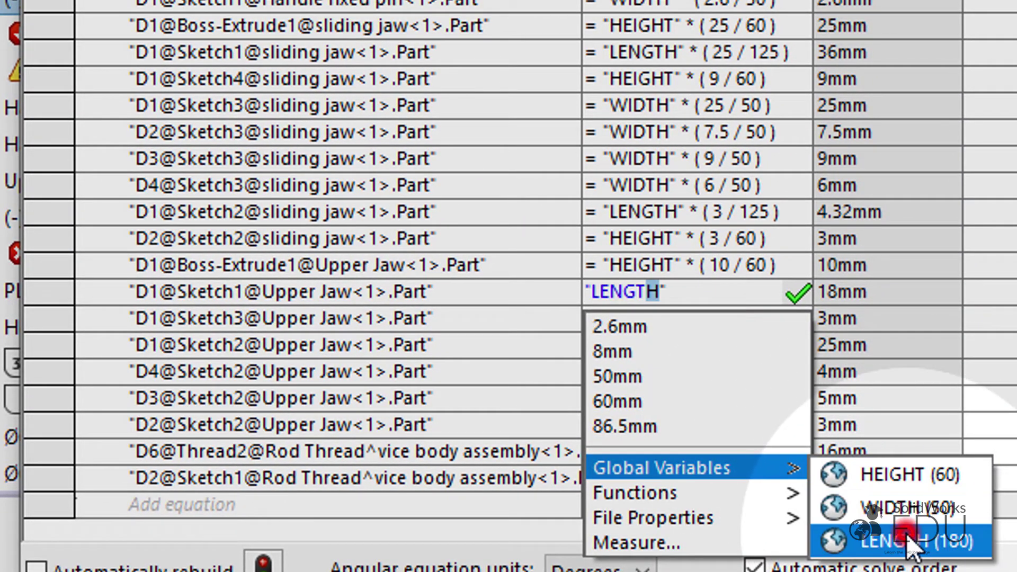
pyautogui.write('*')
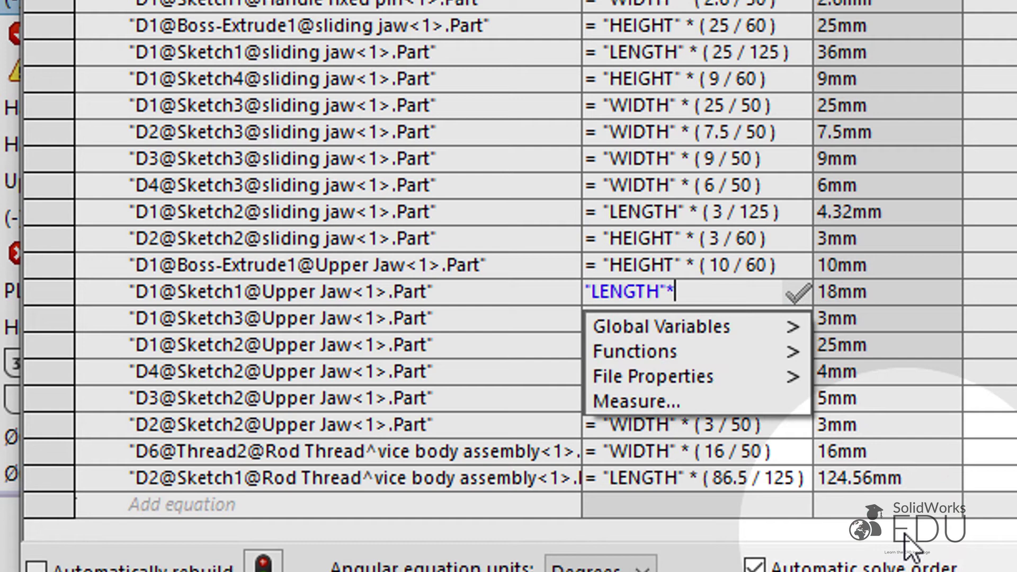
pyautogui.write('()')
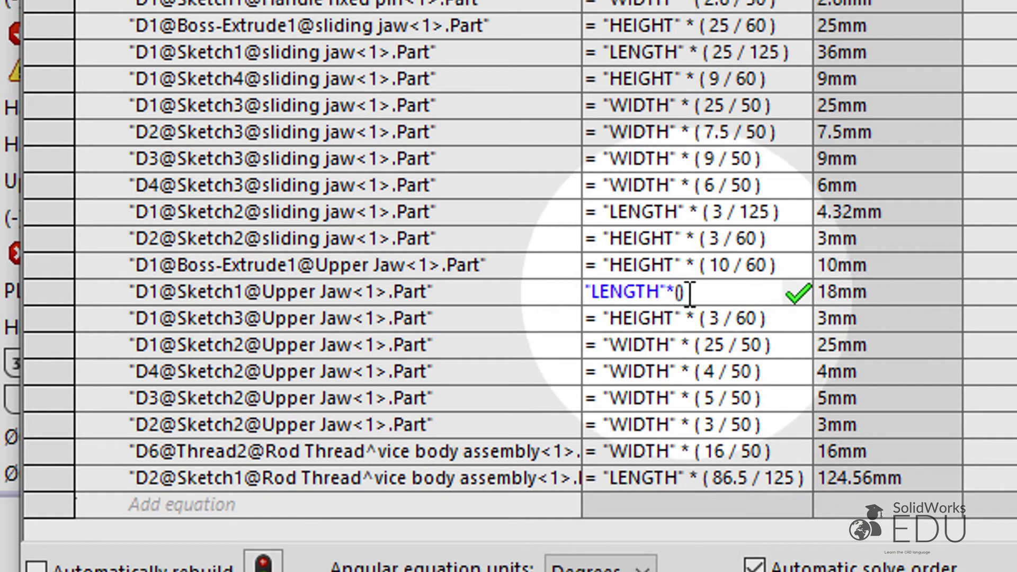
pyautogui.click(680, 292)
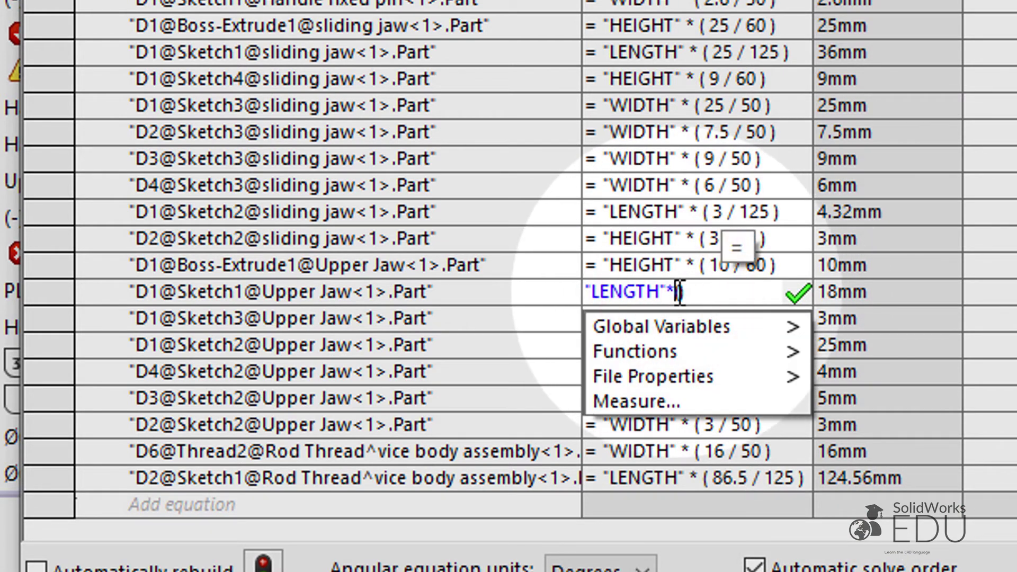
pyautogui.write('18/125')
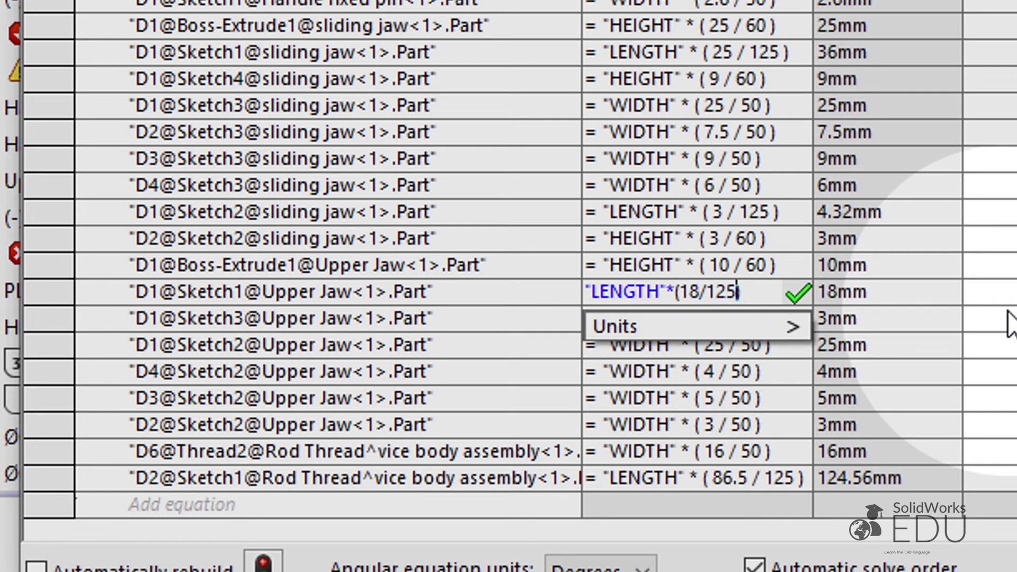
pyautogui.click(797, 294)
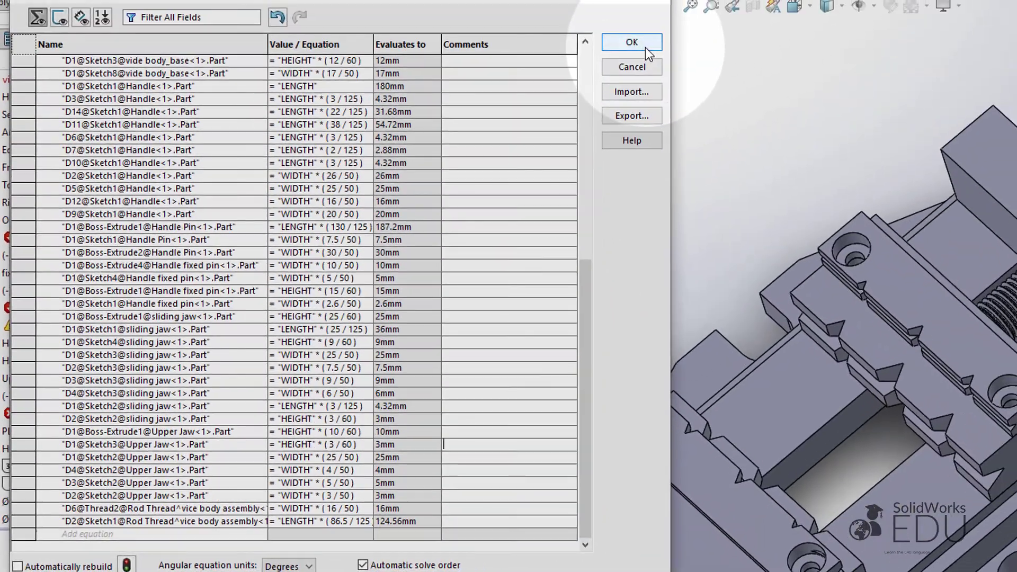
# - Apply the LENGTH 180 and corrected Upper Jaw equations, then dismiss the What's Wrong report
pyautogui.click(645, 45)
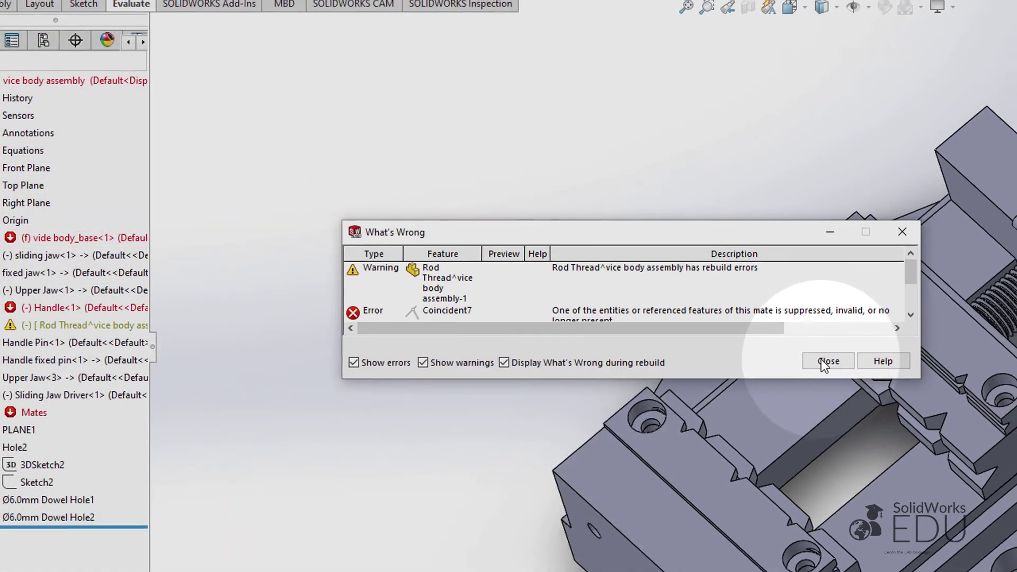
pyautogui.click(830, 360)
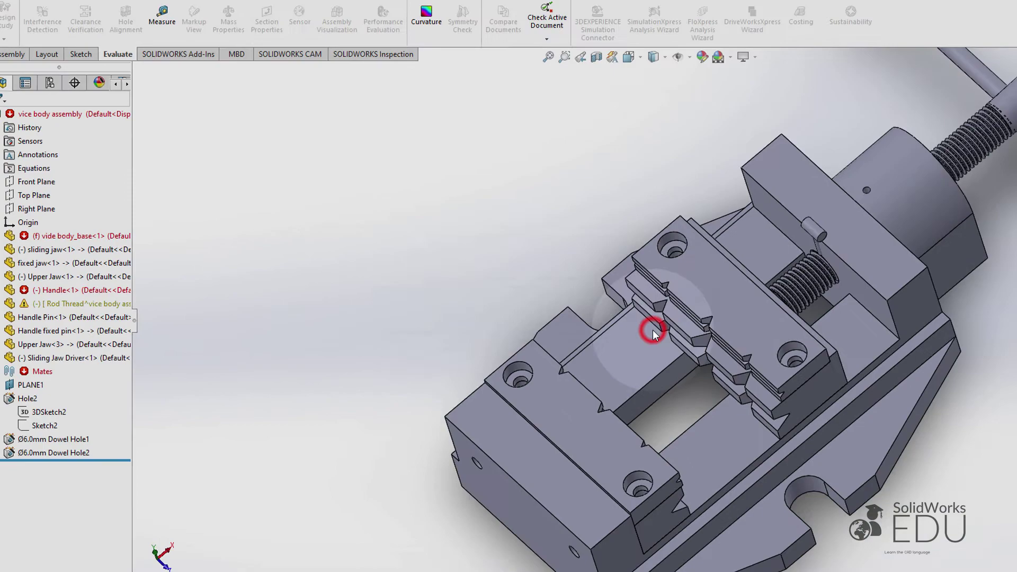